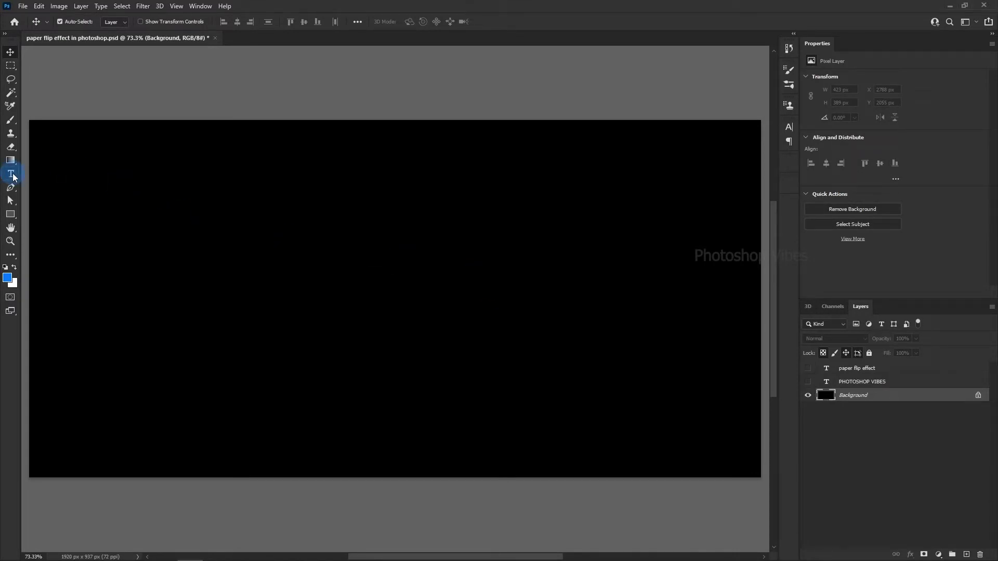
Set the Type tool's font to Poppins Bold at 150 pt.
click(11, 173)
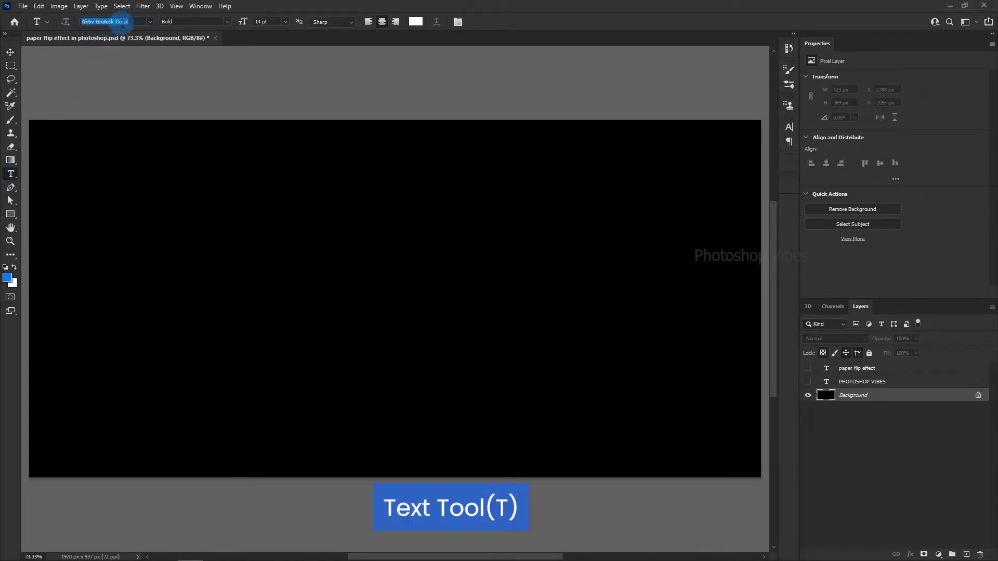
text(Poppins)
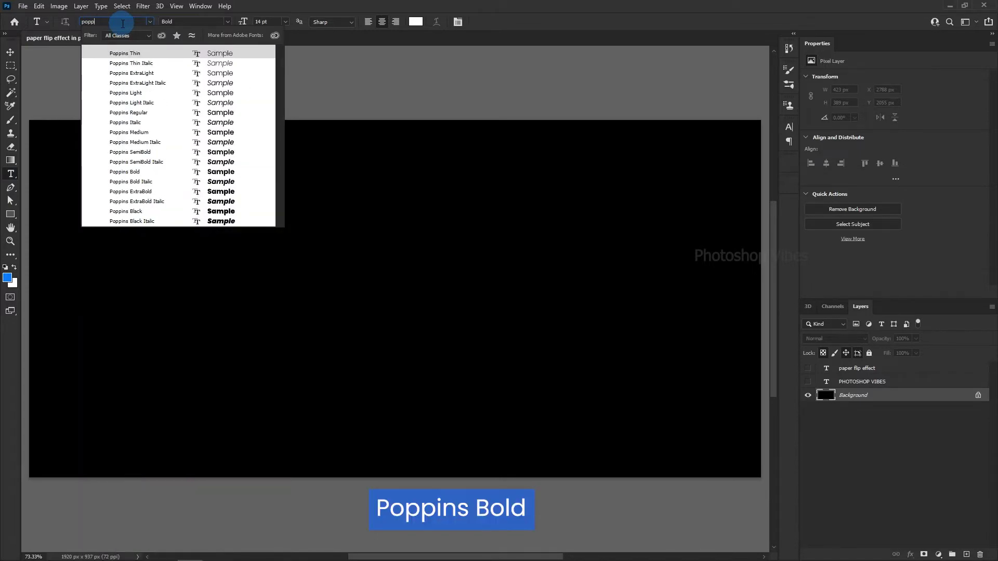
click(128, 171)
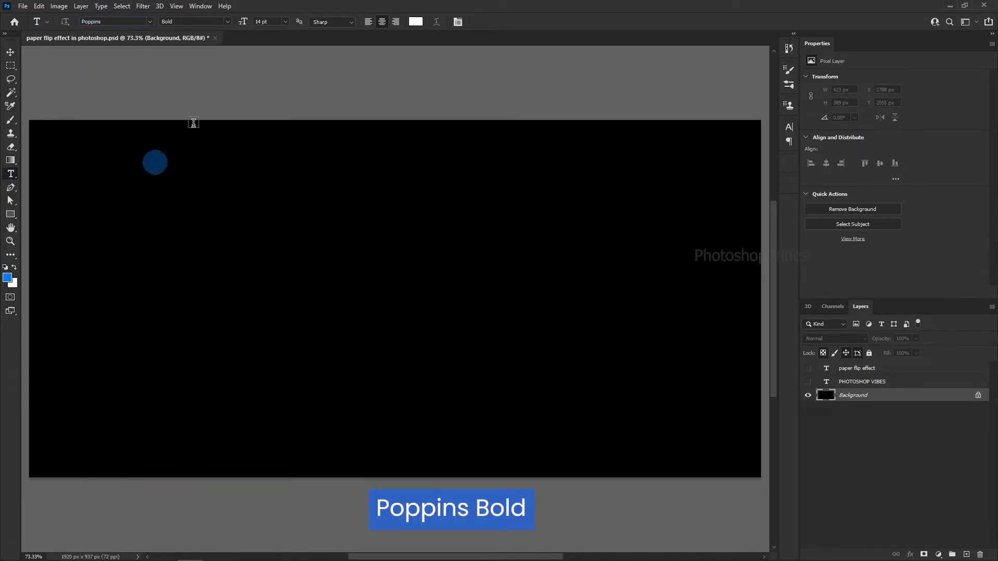
click(277, 22)
drag(278, 22, 253, 23)
text(150)
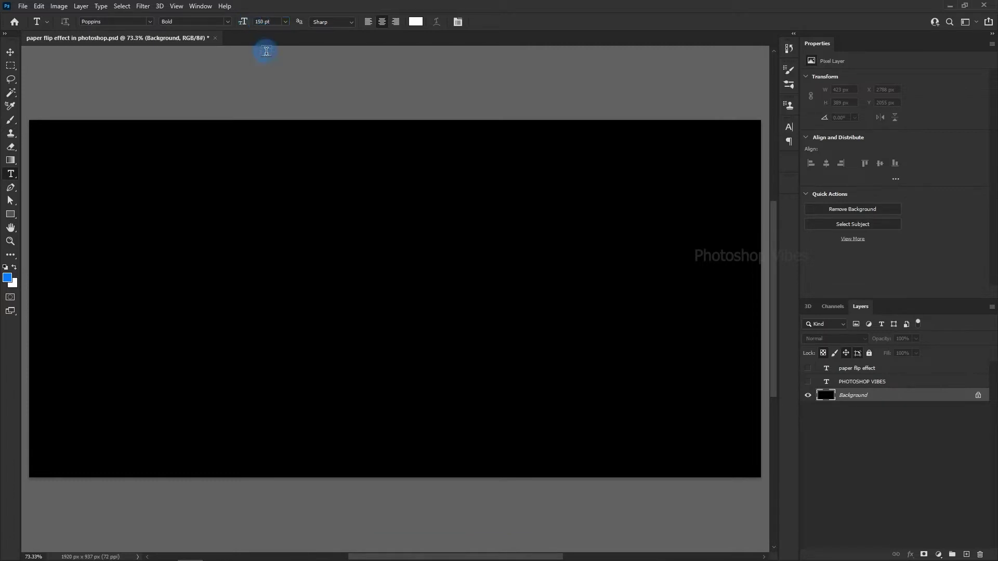
Type the word CREATIVE on the canvas and centre it horizontally.
click(265, 272)
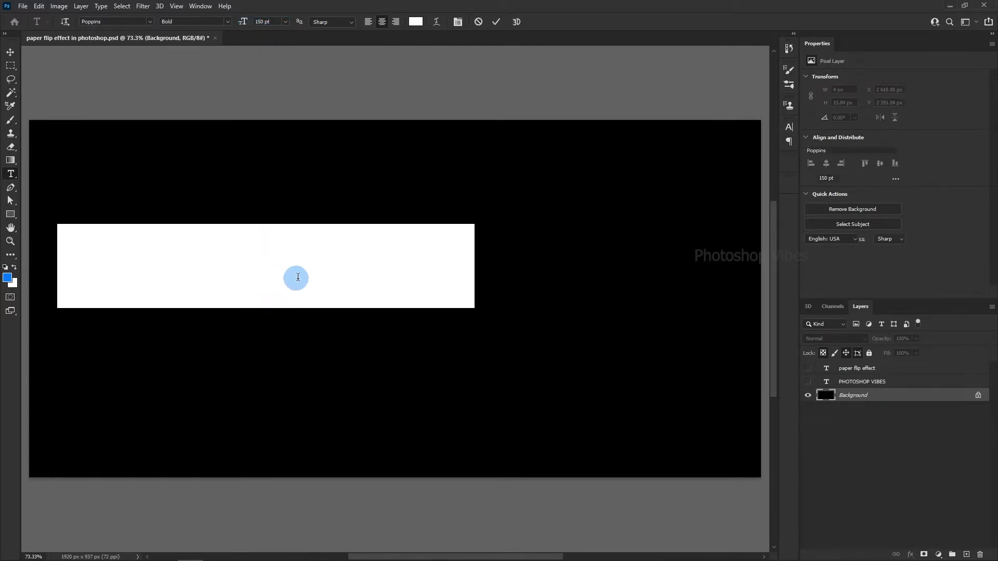
text(CR)
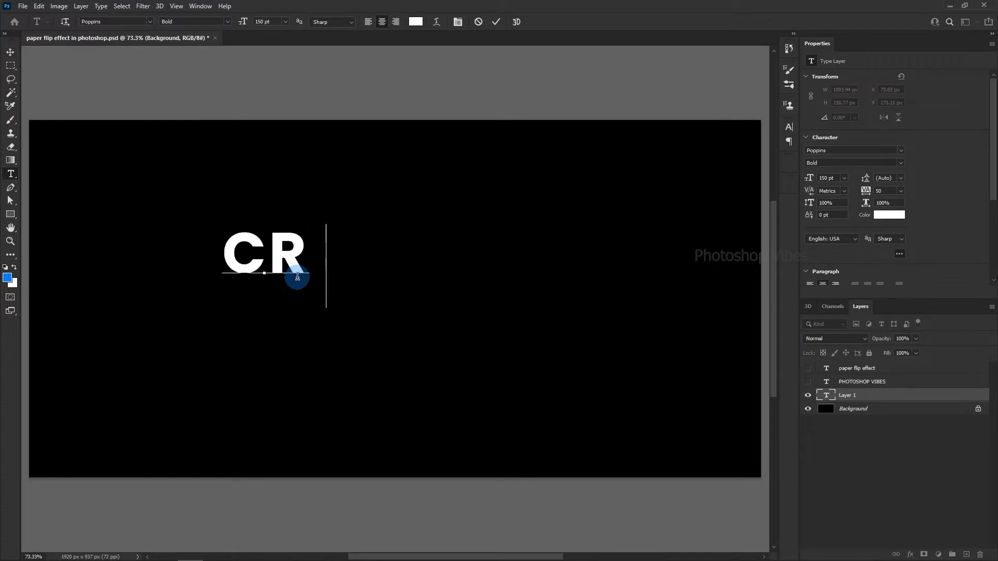
text(EATIVE)
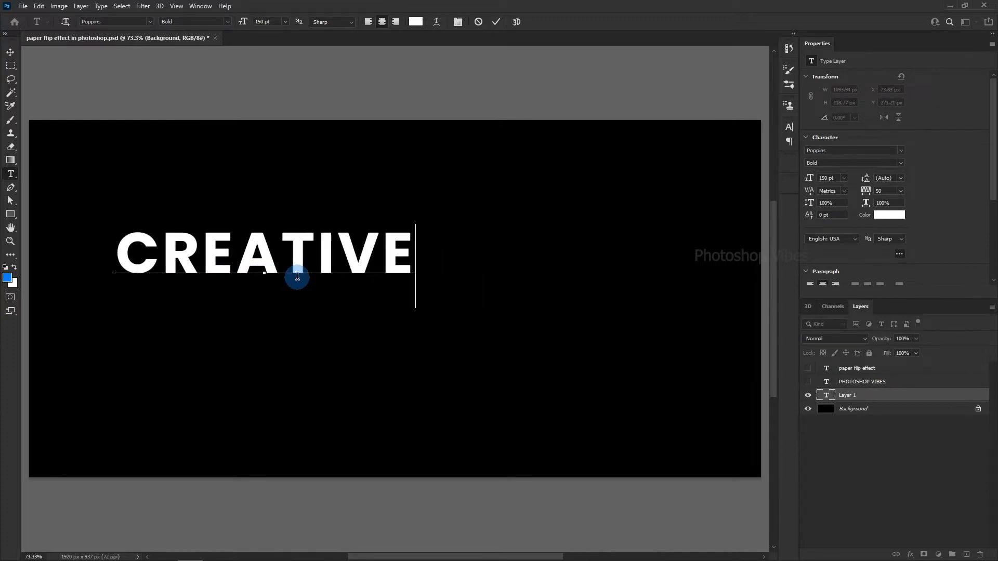
click(11, 53)
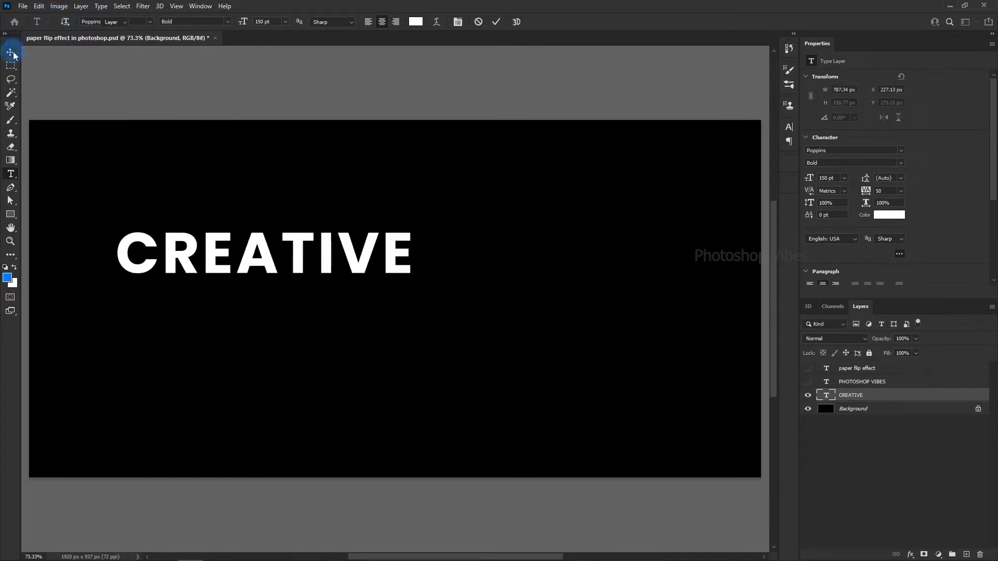
click(122, 6)
click(128, 17)
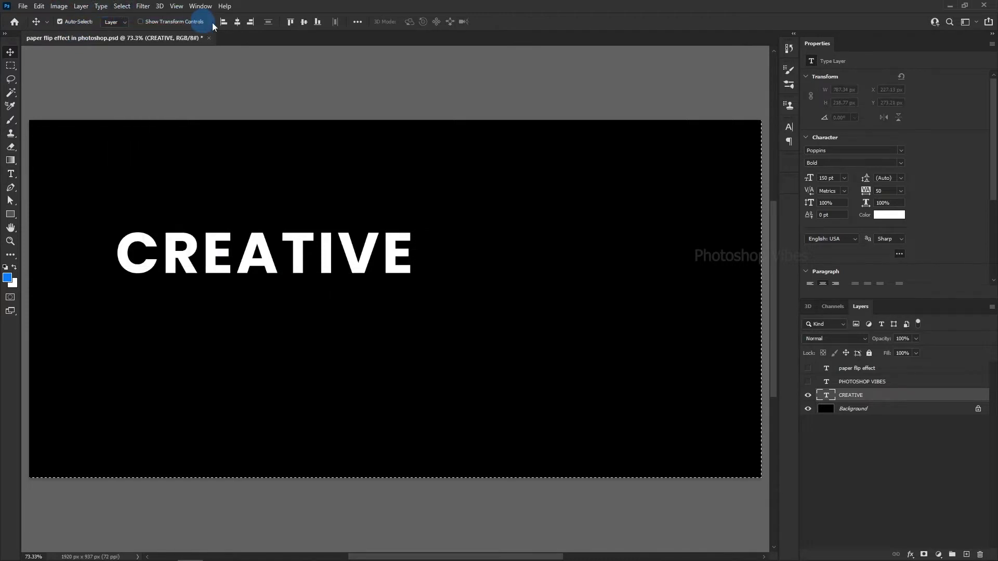
click(237, 21)
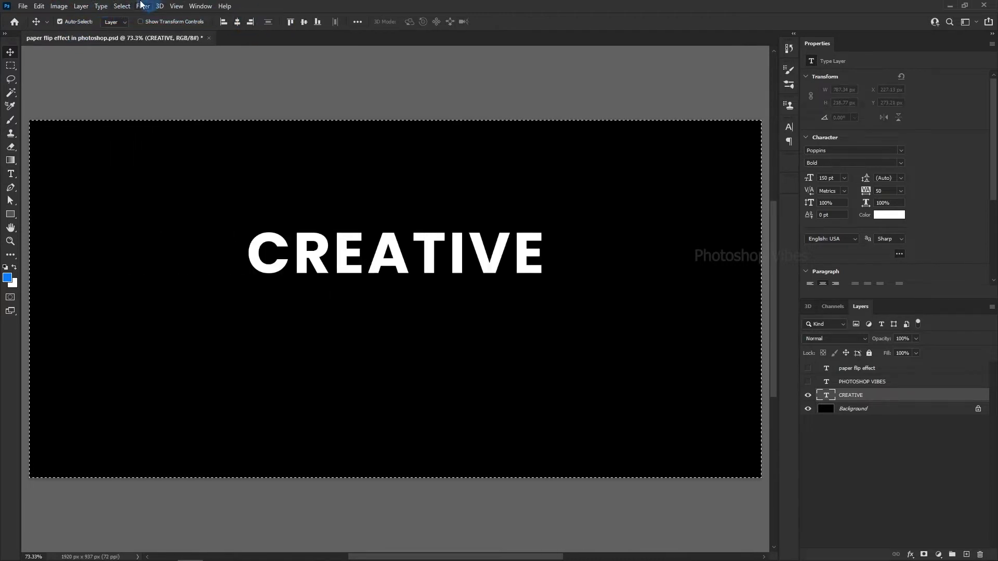
click(123, 6)
click(131, 27)
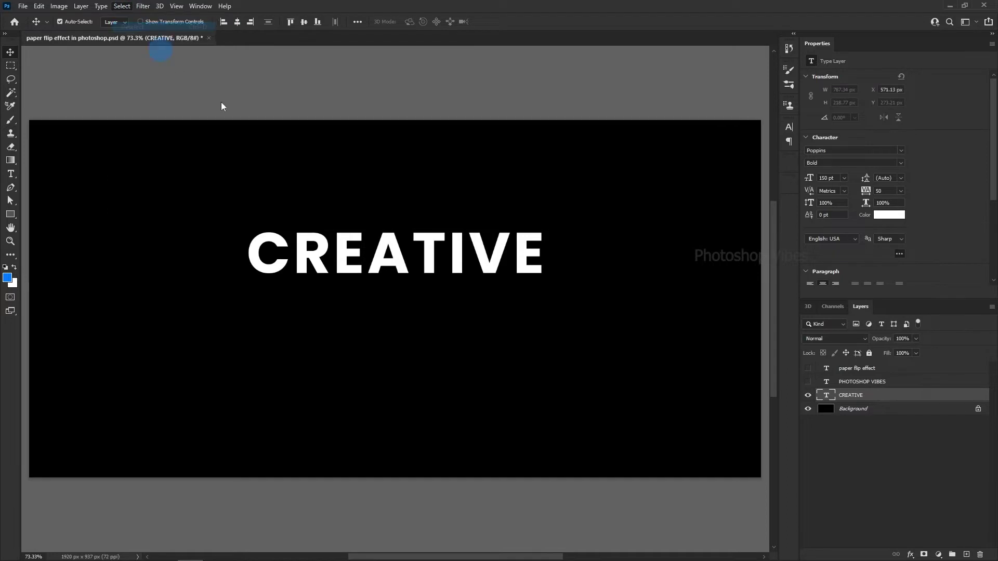
Move CREATIVE up near the top of the canvas and enlarge it to 180 pt.
drag(394, 251, 390, 169)
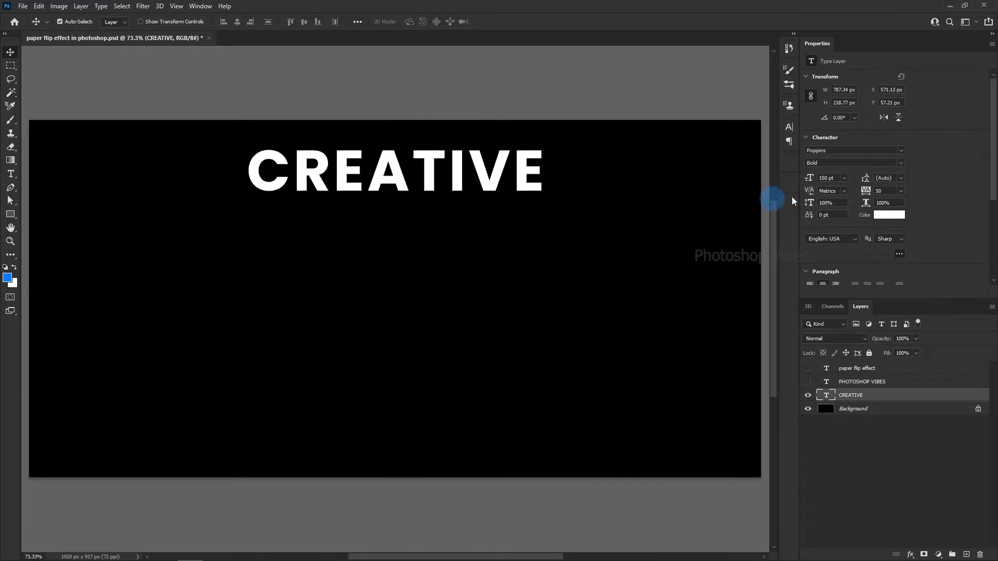
click(831, 179)
drag(831, 178, 794, 183)
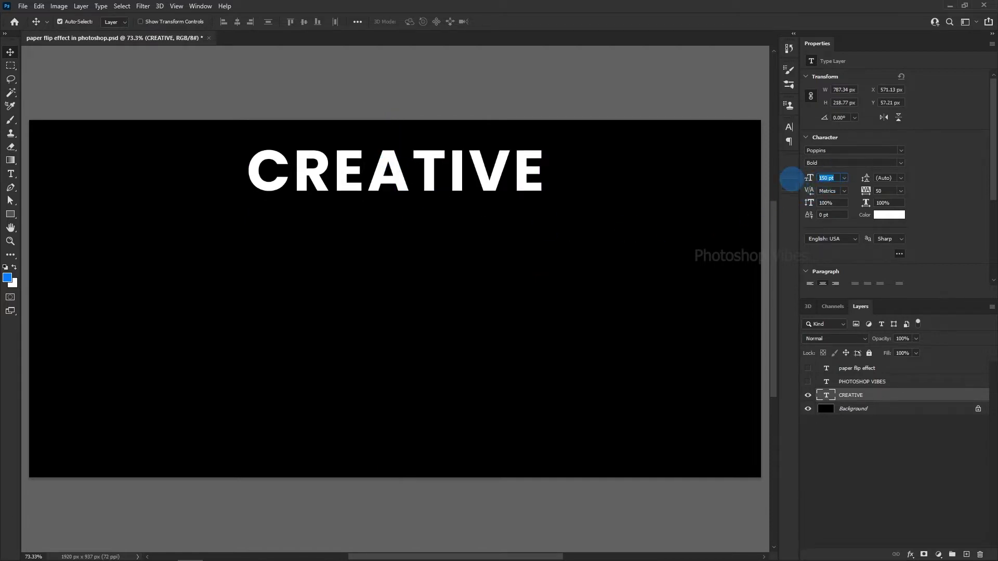
text(180)
key(Return)
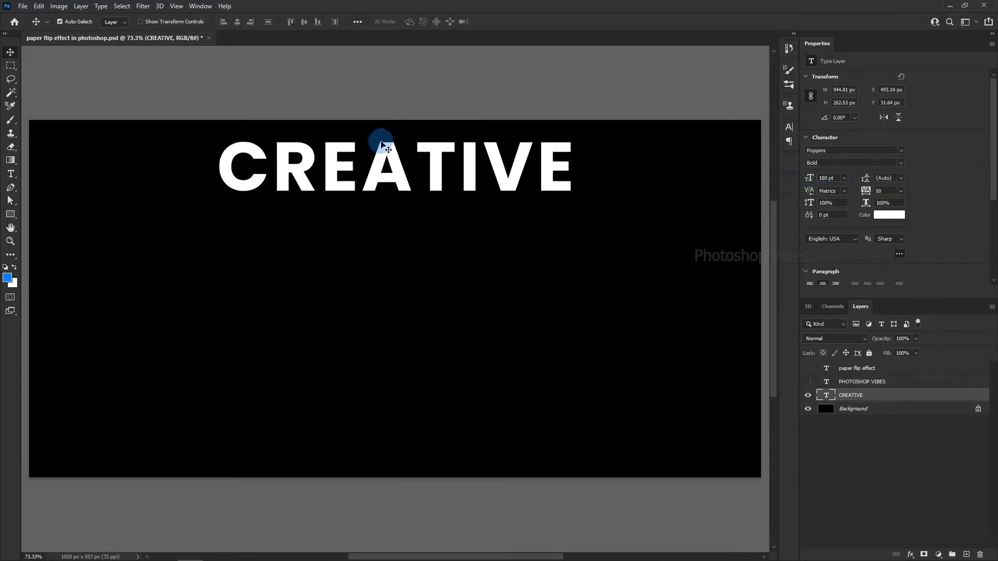
drag(440, 153, 441, 165)
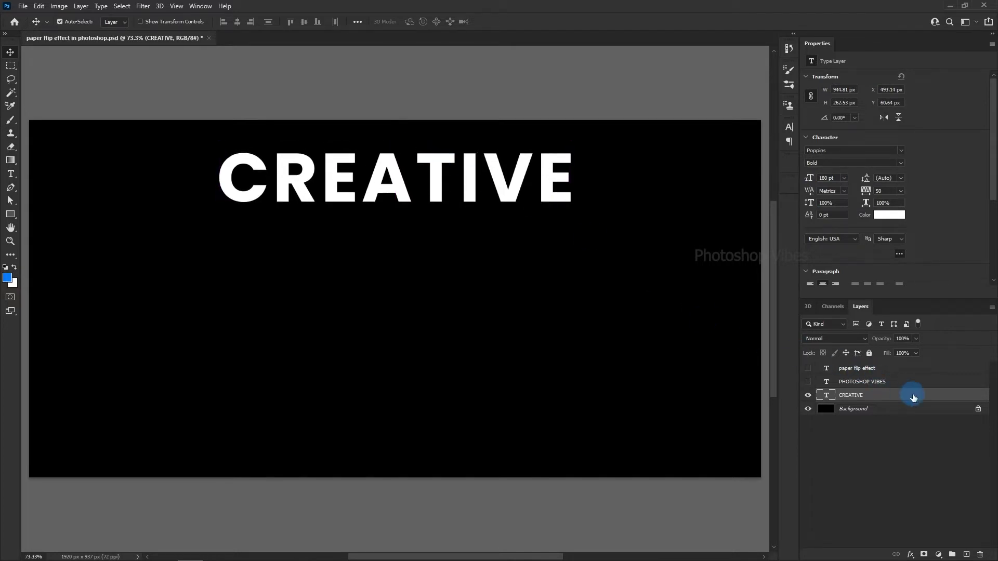
Add a Gradient Overlay layer style to the CREATIVE layer.
right_click(973, 397)
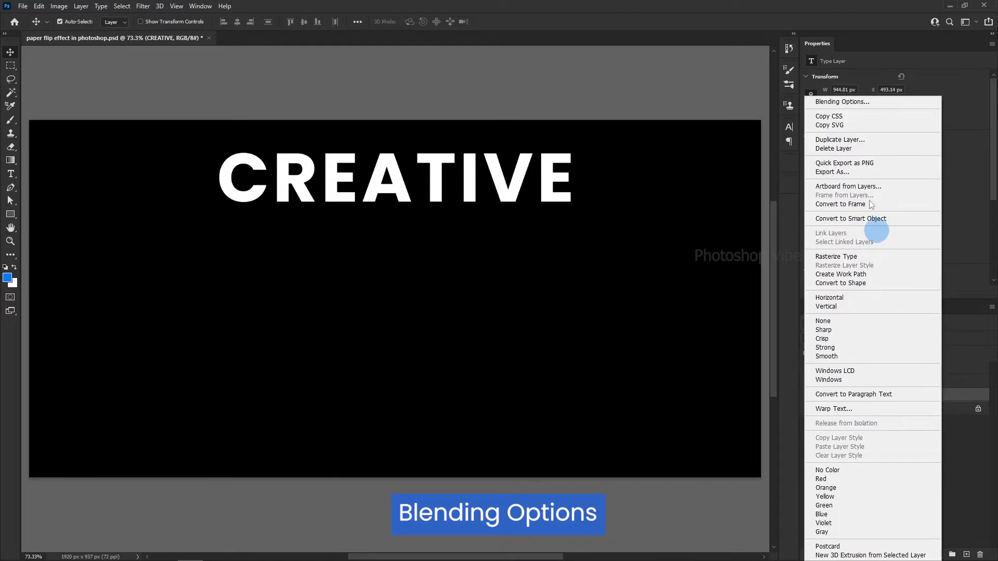
click(867, 103)
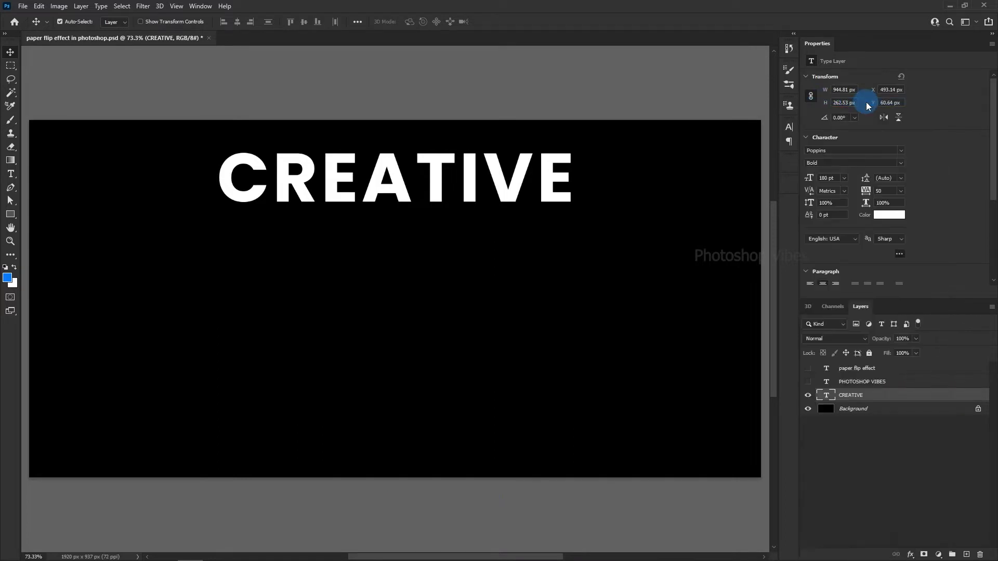
drag(746, 224, 750, 215)
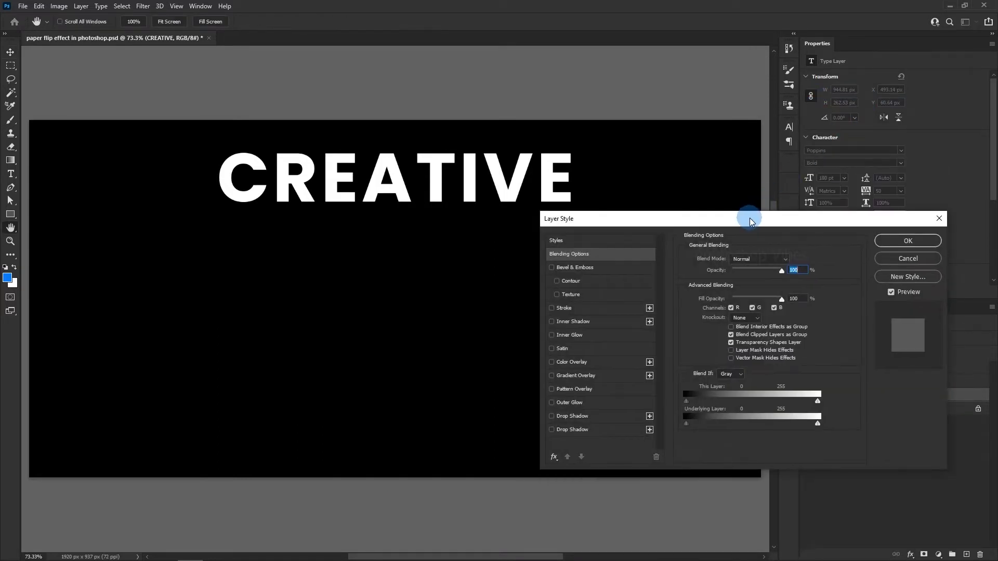
click(552, 376)
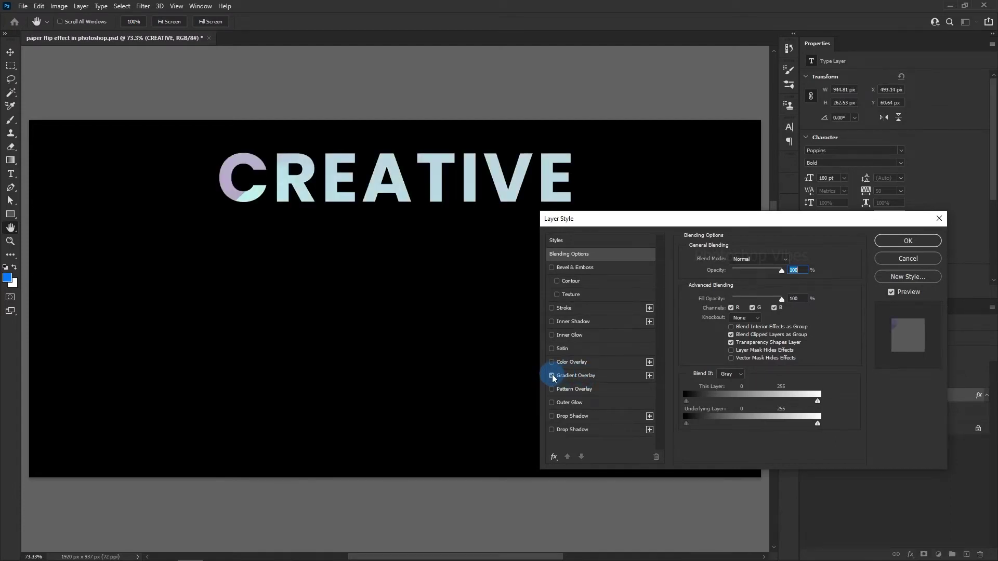
drag(703, 218, 731, 218)
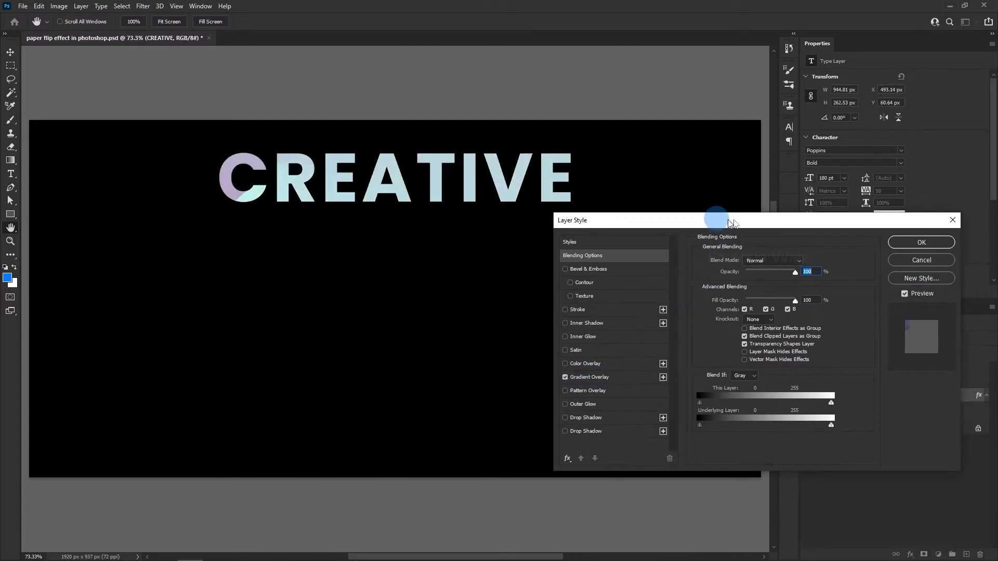
click(616, 377)
Set the overlay to Normal blend at 100% opacity and bring up its gradient editor.
click(787, 257)
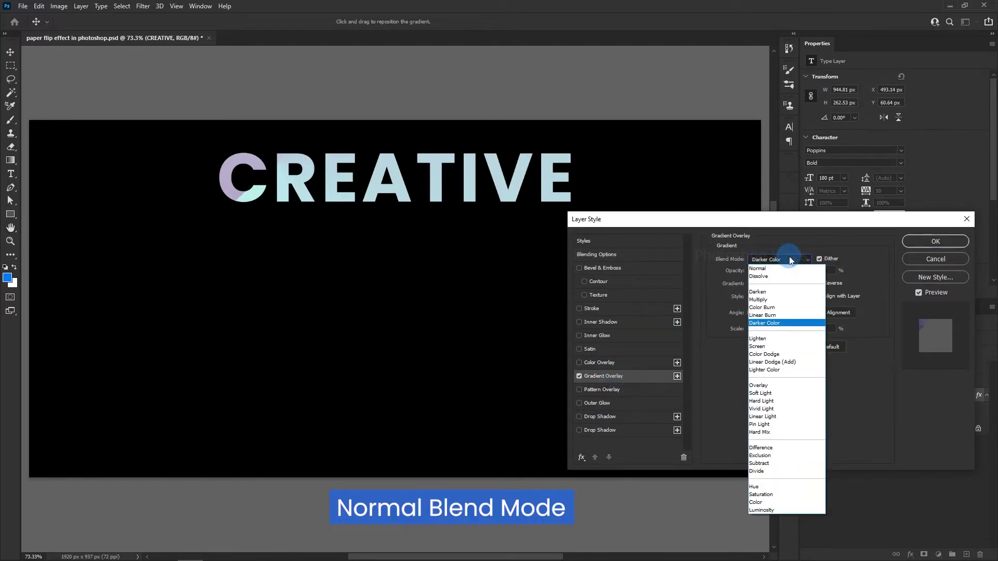
click(777, 270)
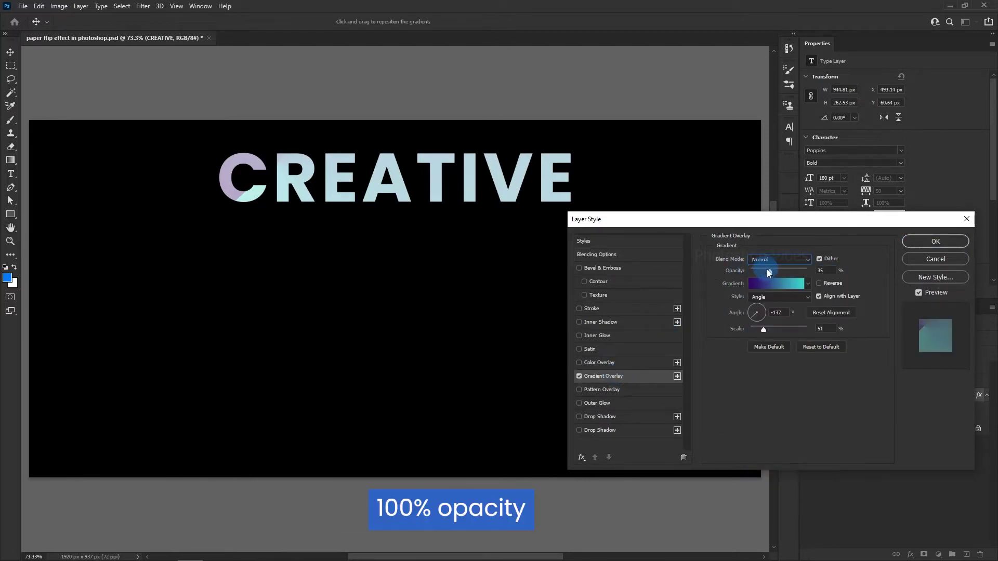
click(832, 271)
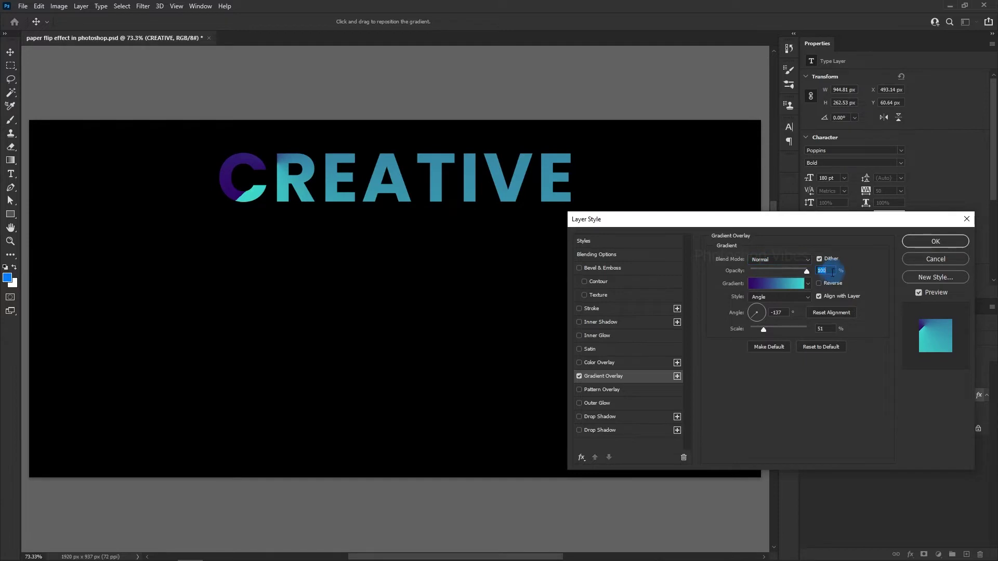
click(794, 284)
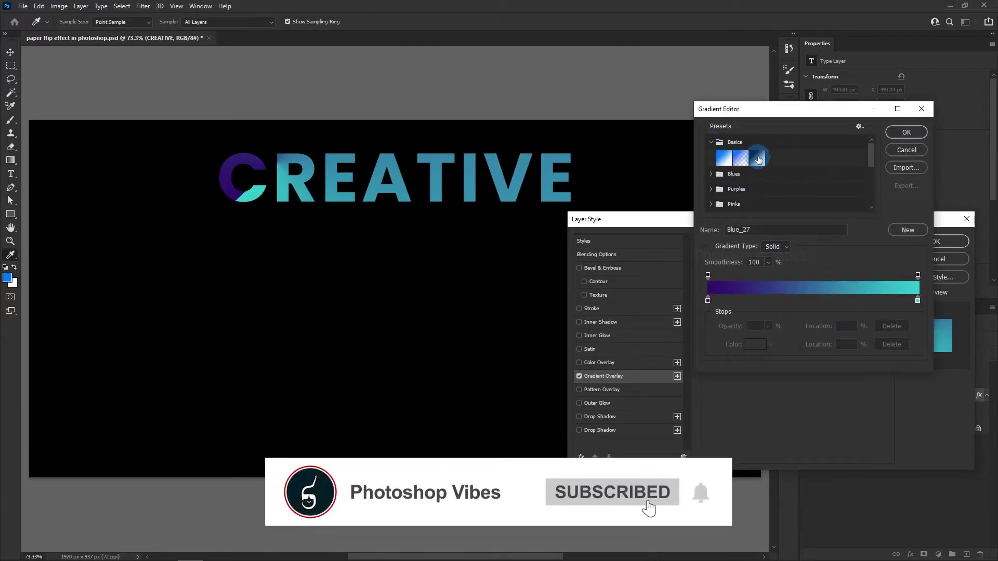
Use a black-to-white Linear gradient at 90° angle and 150% scale.
click(757, 157)
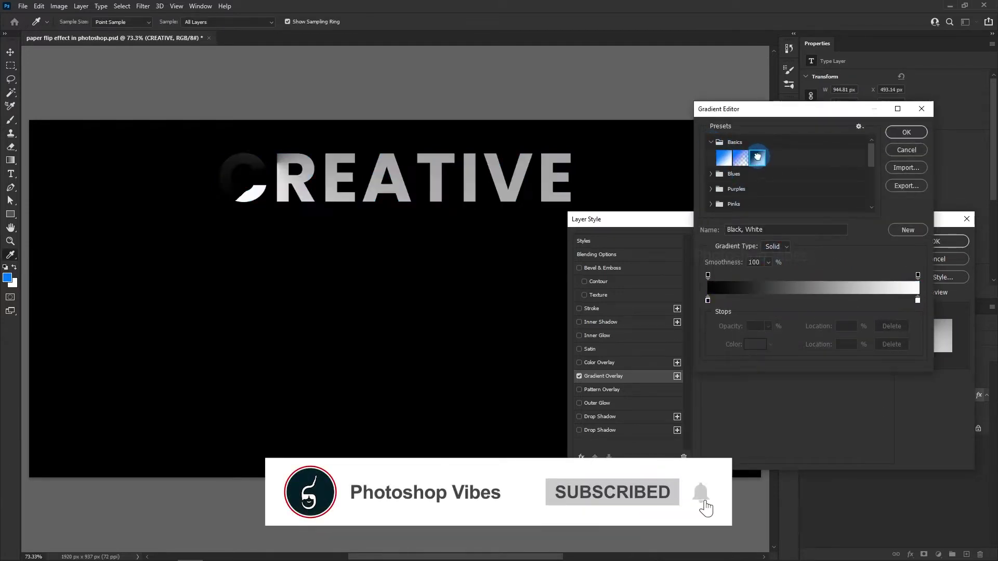
click(906, 132)
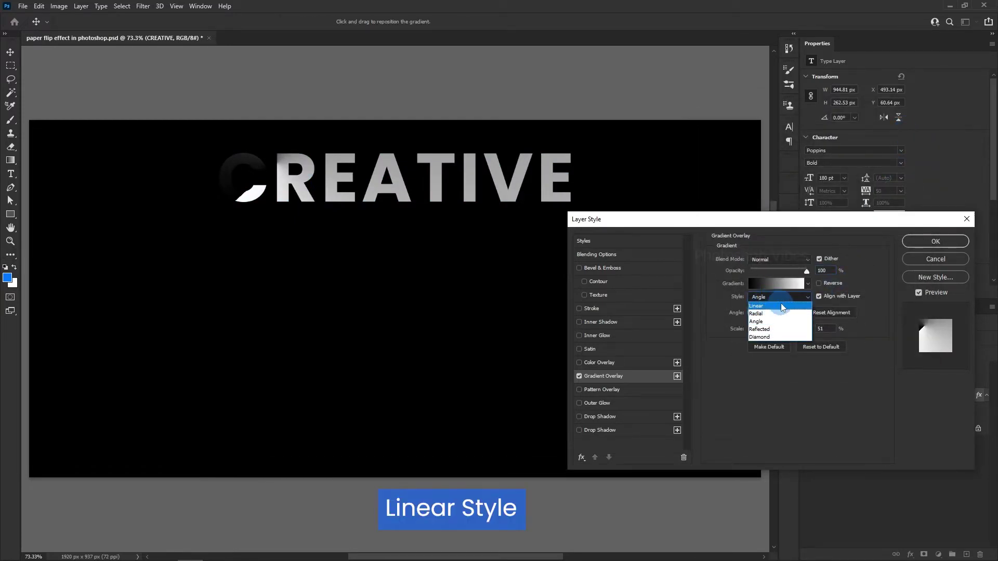
click(782, 306)
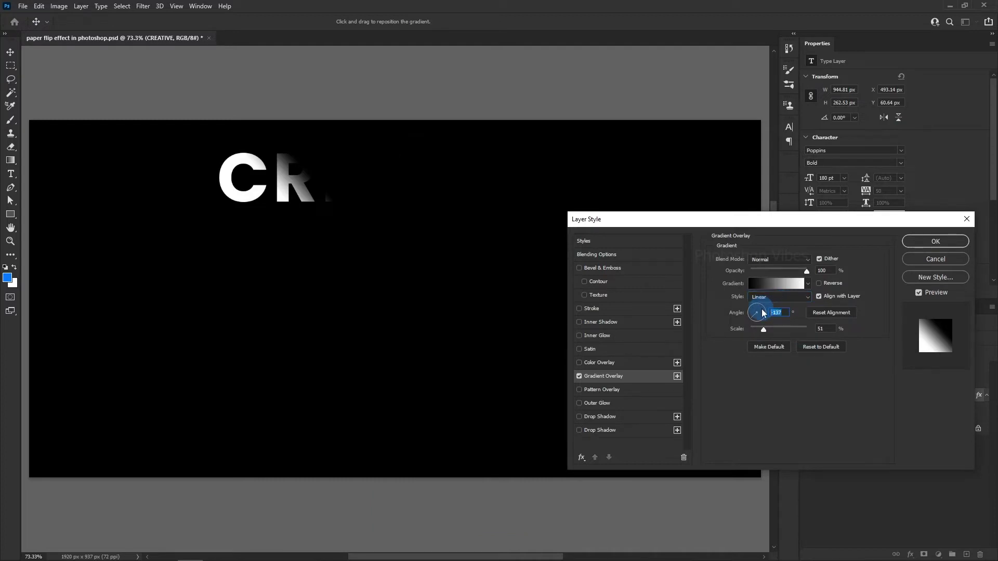
text(90)
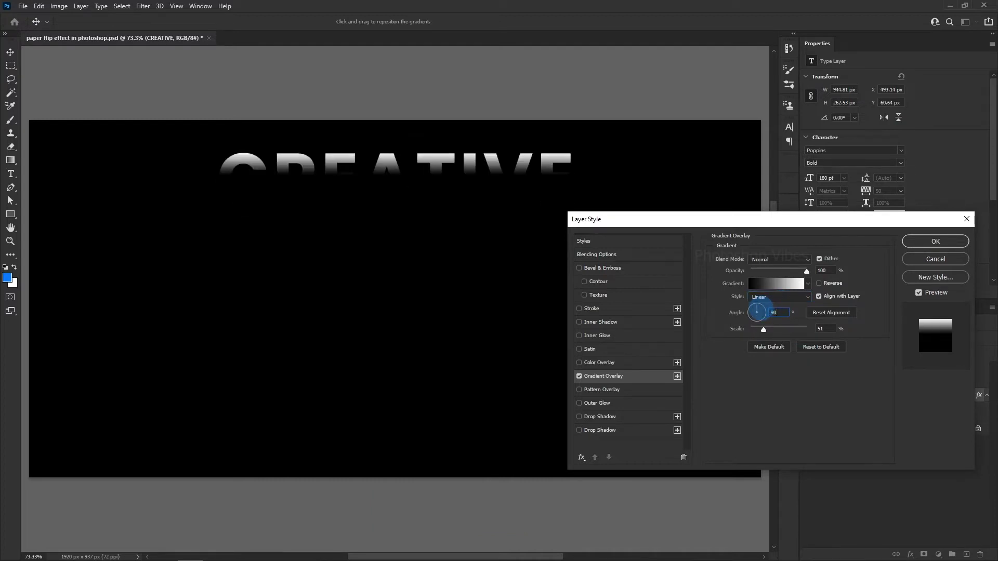
drag(765, 333, 853, 334)
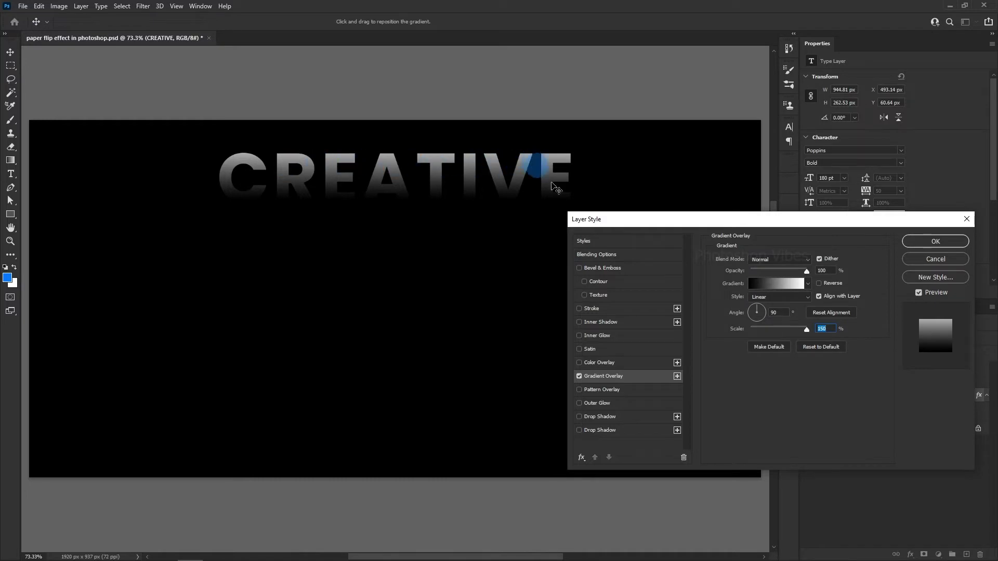
Move the gradient's white colour stop to 62% location and accept the gradient.
click(755, 286)
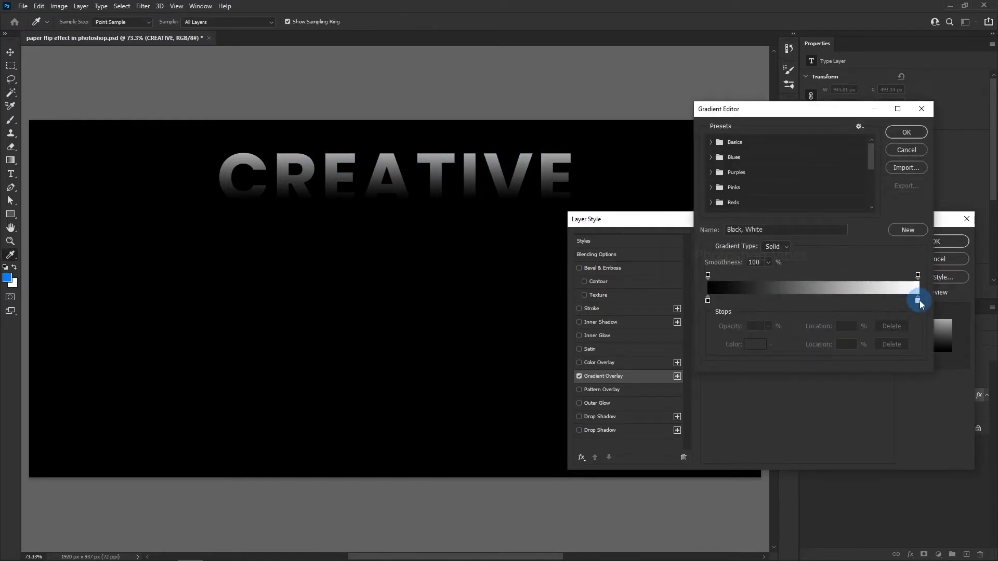
drag(918, 300, 822, 301)
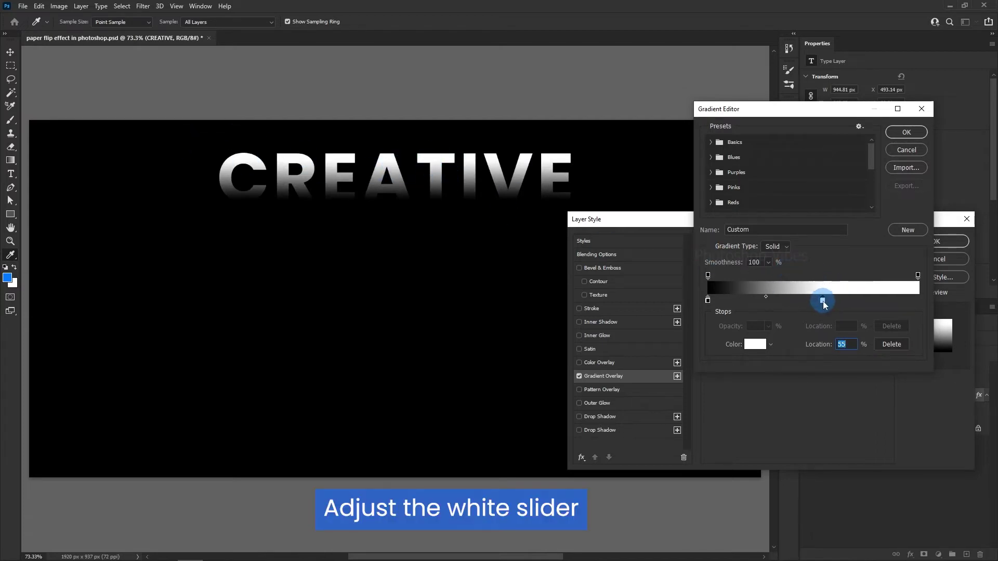
drag(823, 301, 838, 302)
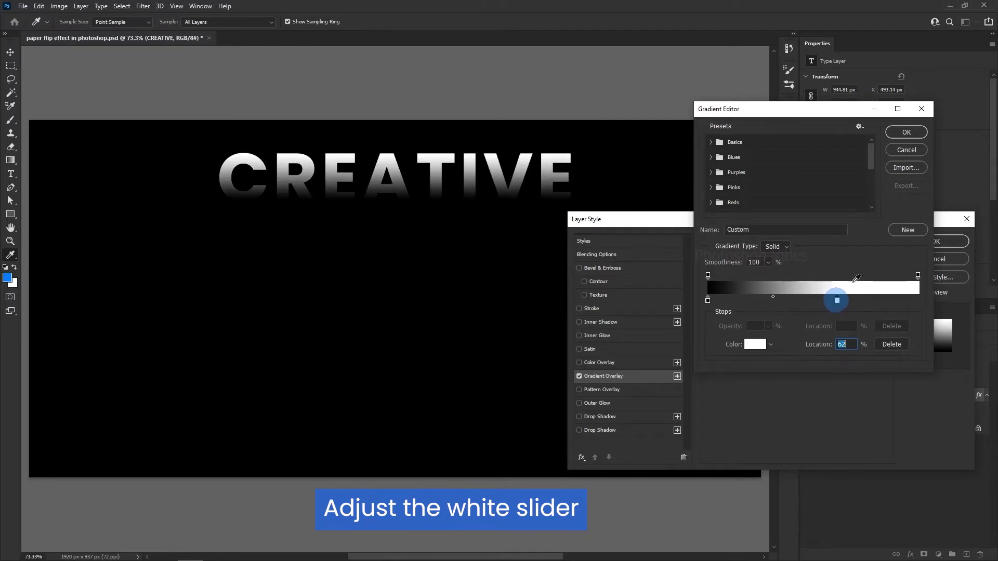
click(906, 132)
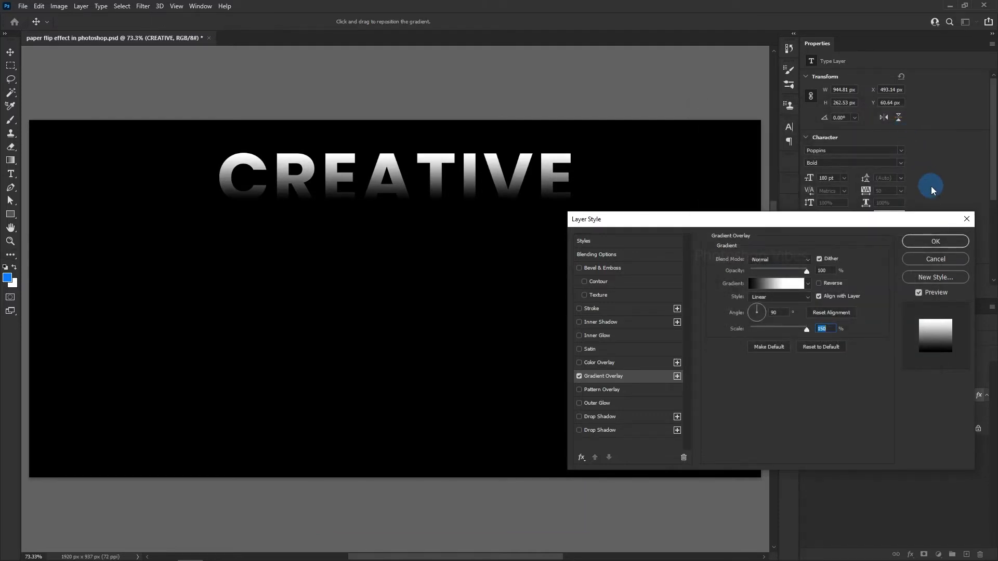
Compare the Gradient Overlay toggled off and on, then apply the layer style.
click(580, 377)
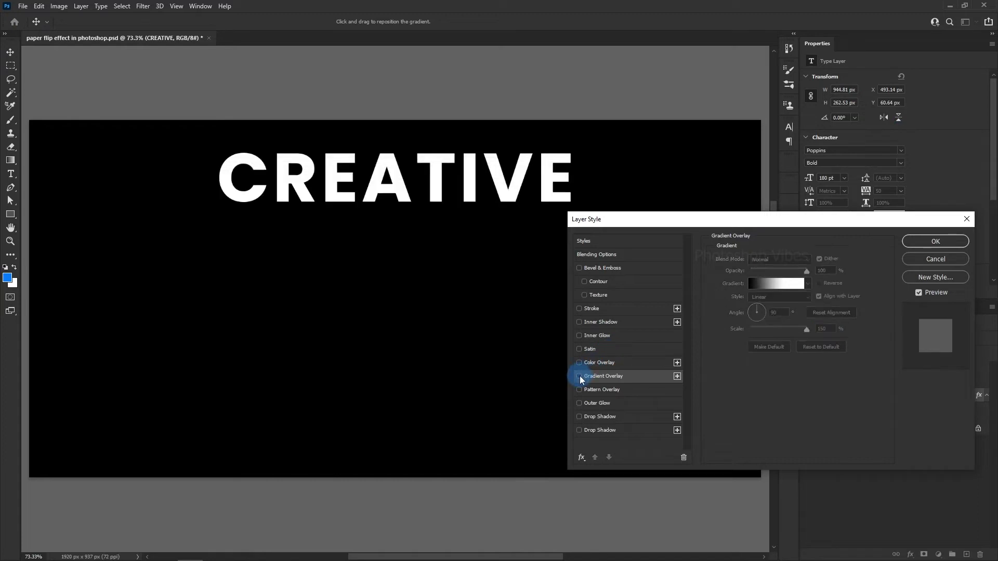
click(580, 377)
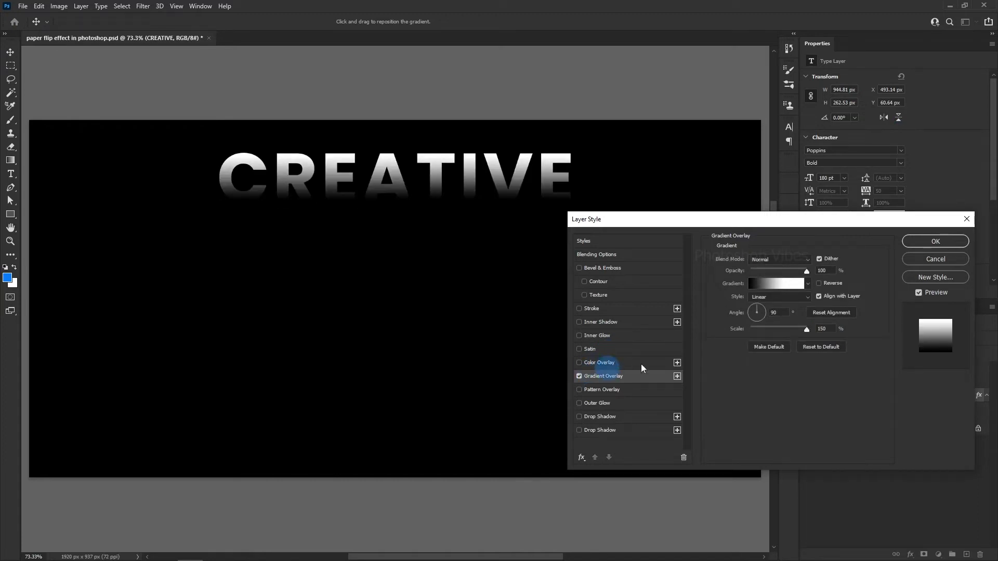
click(936, 241)
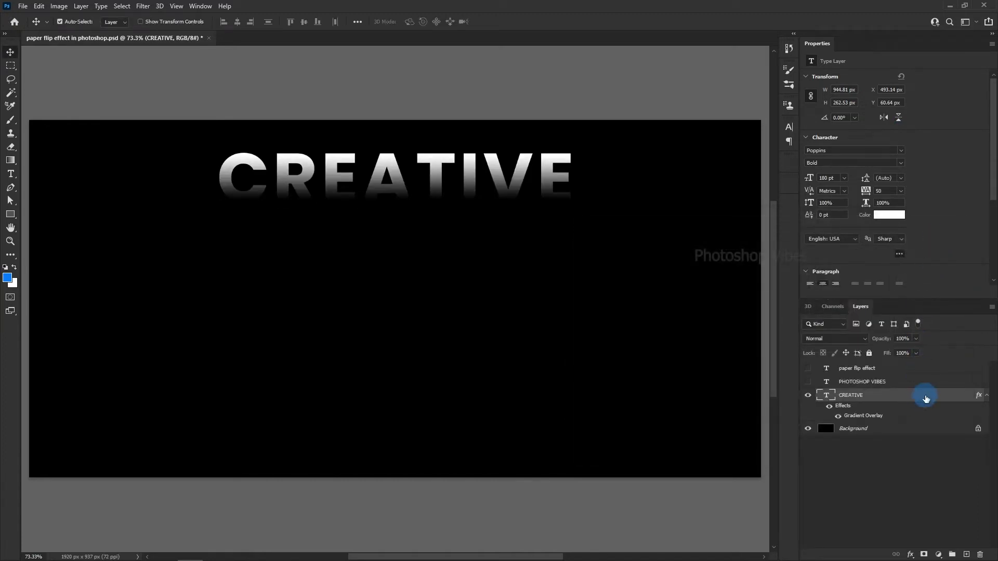
right_click(926, 398)
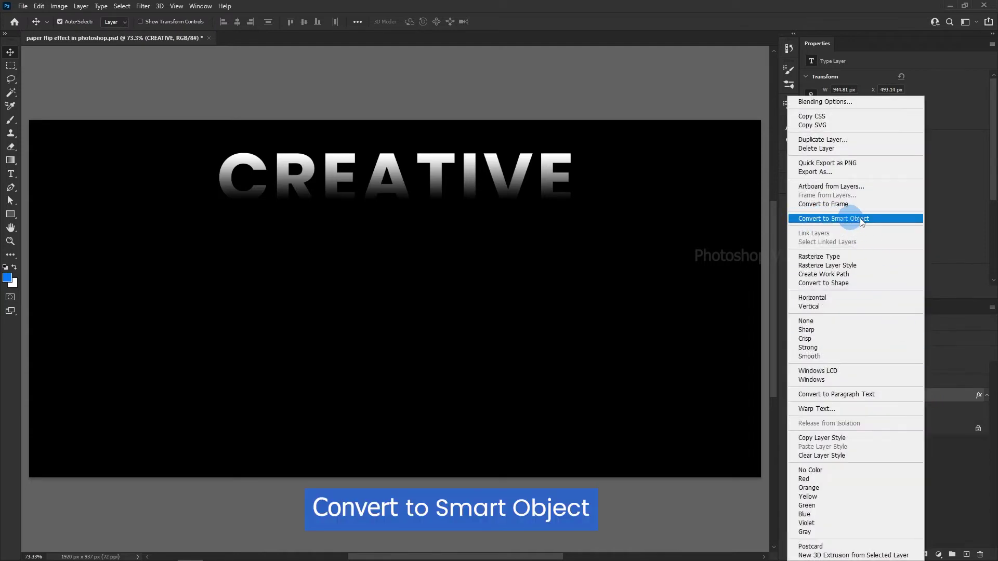
Convert the CREATIVE layer into a smart object.
click(881, 219)
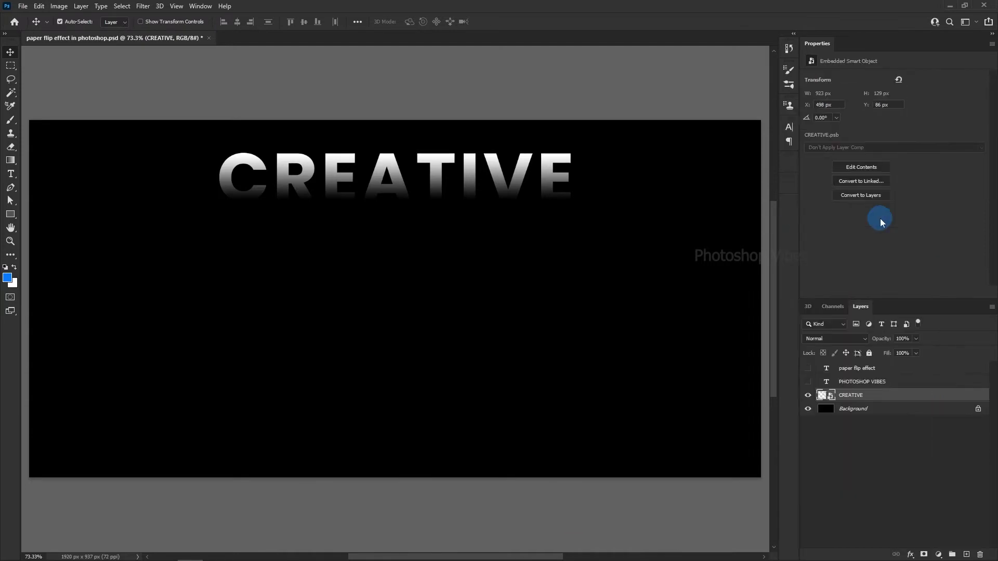
click(39, 6)
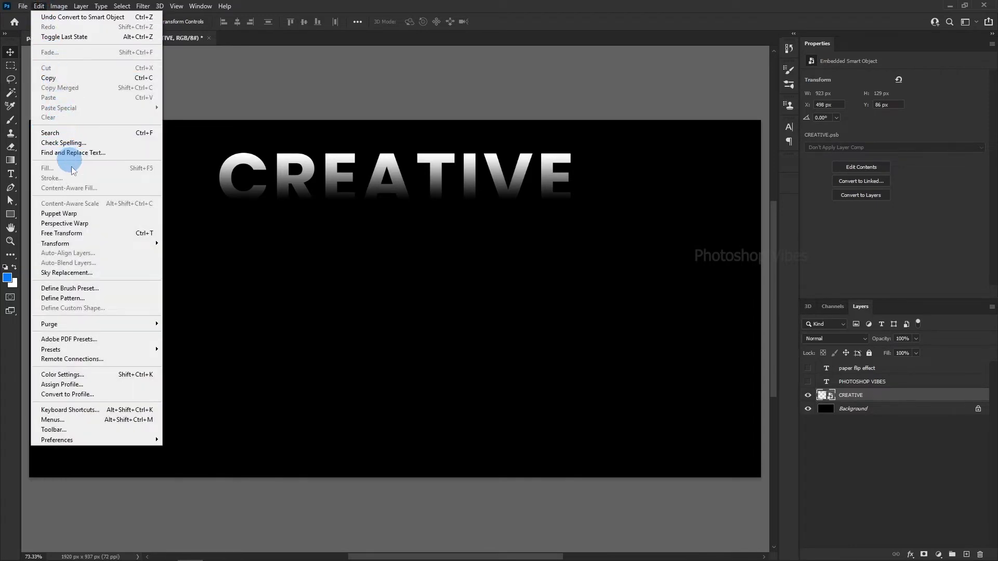
Apply a perspective transform that widens CREATIVE's top corners outward.
click(110, 239)
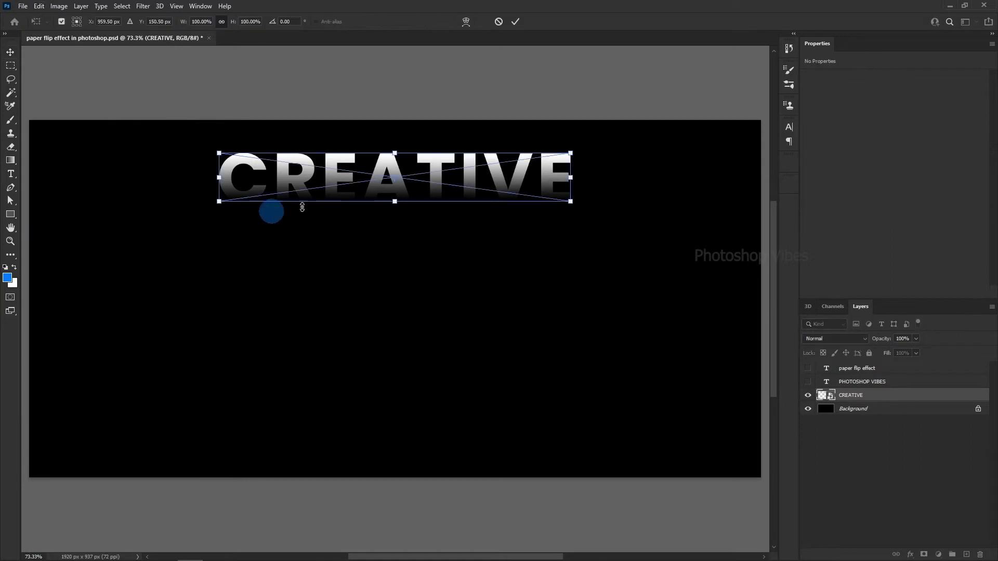
right_click(442, 160)
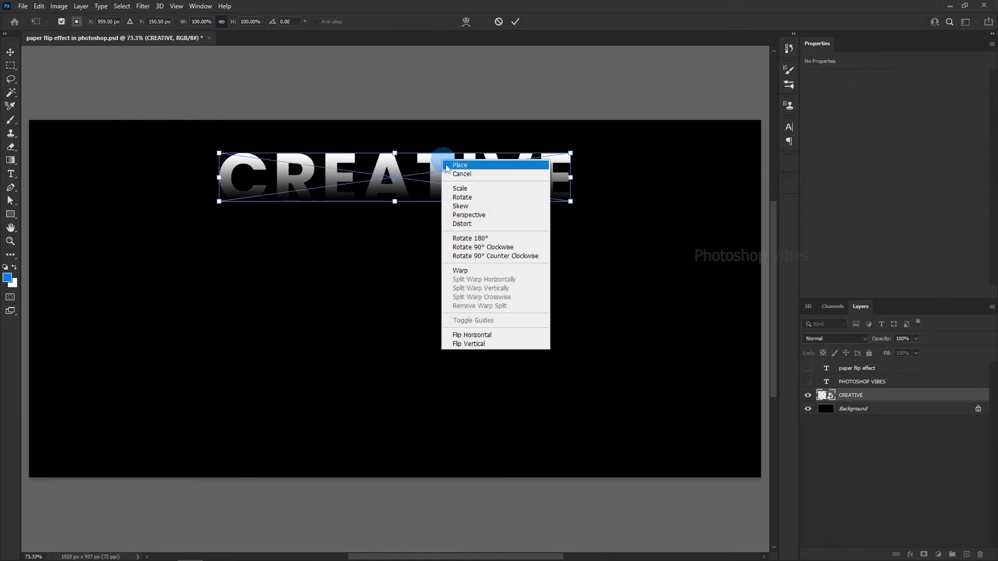
click(513, 216)
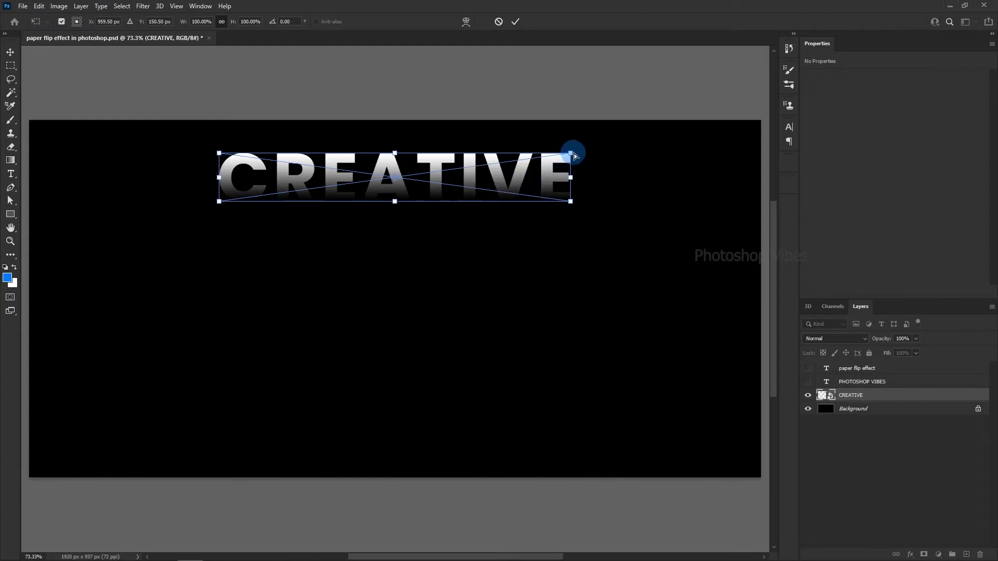
drag(574, 155, 621, 160)
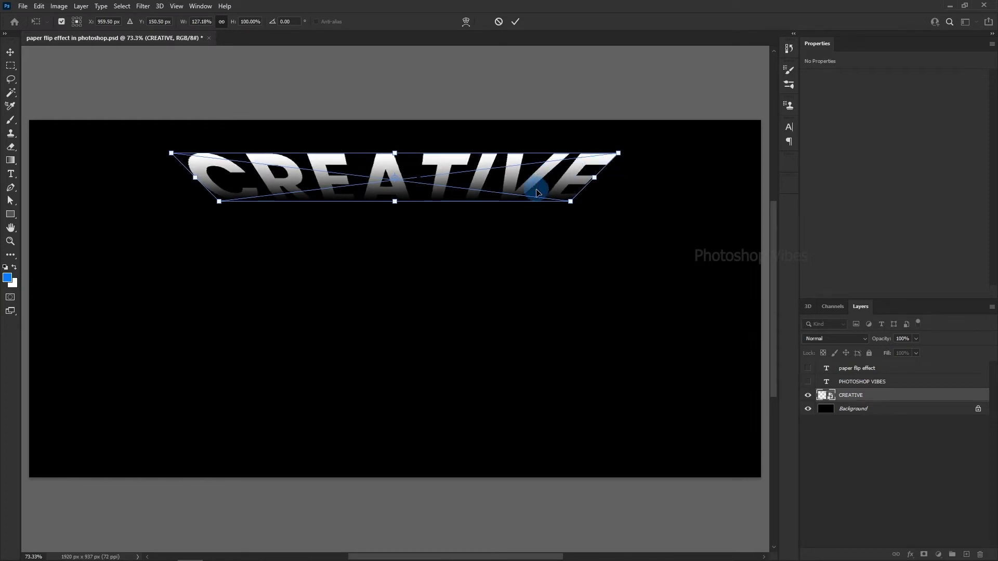
click(515, 23)
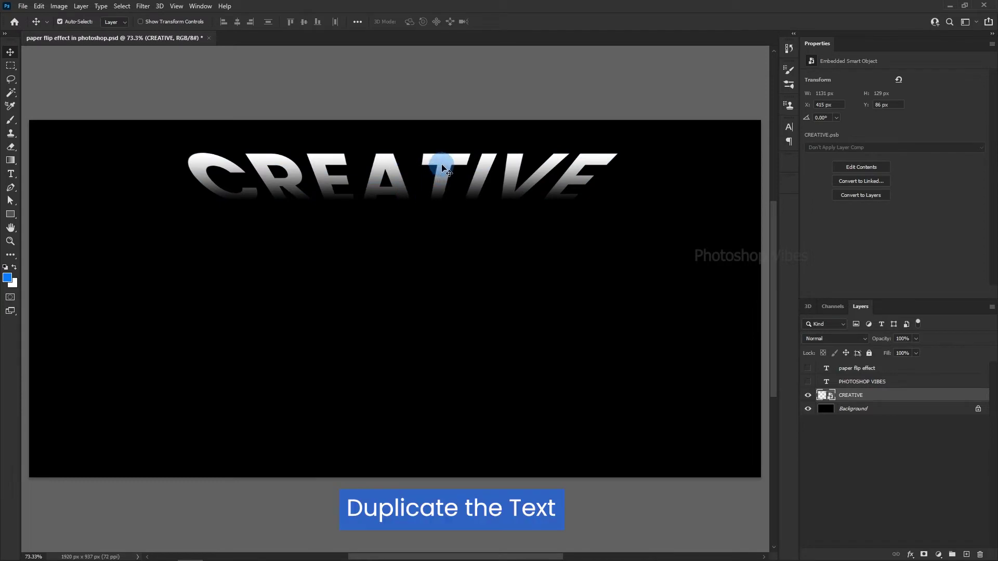
Duplicate CREATIVE below the original, squash the copy's height slightly, and shift it down.
drag(442, 165, 444, 182)
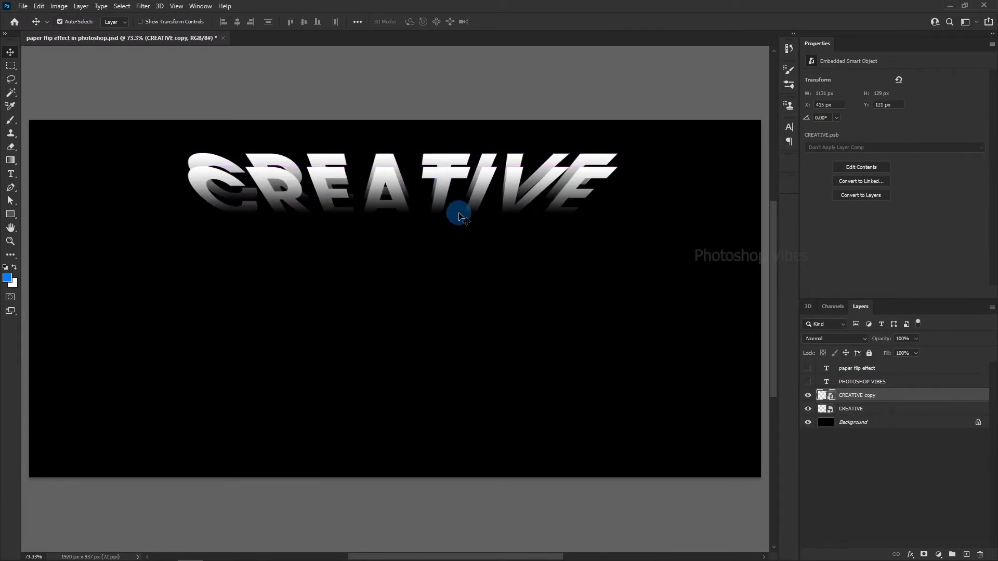
click(39, 5)
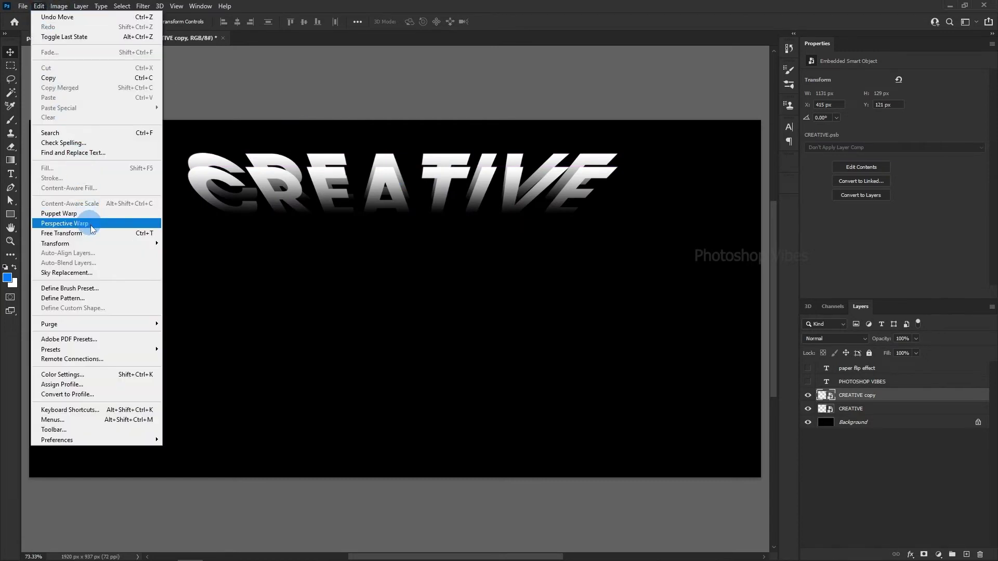
click(95, 234)
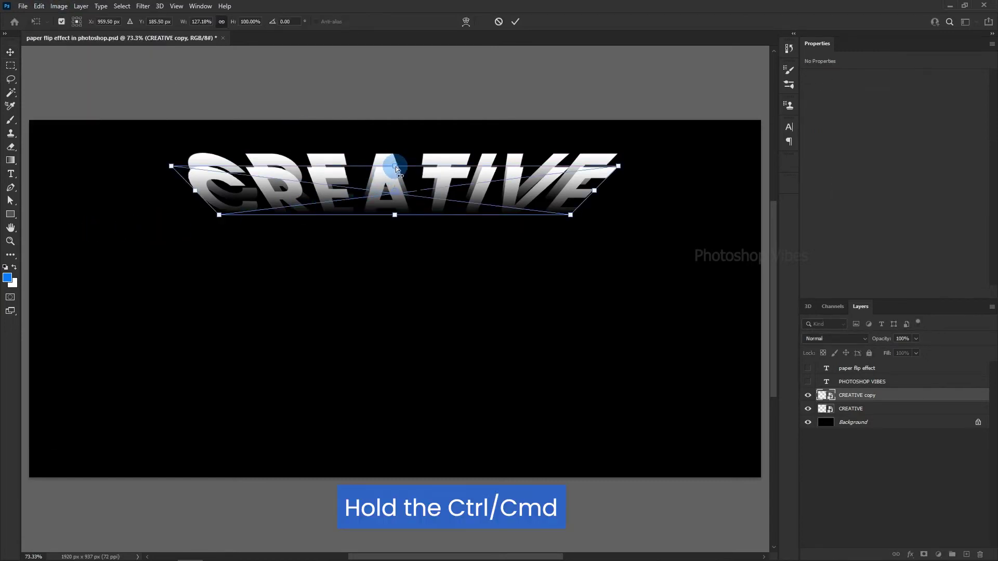
drag(396, 166, 397, 173)
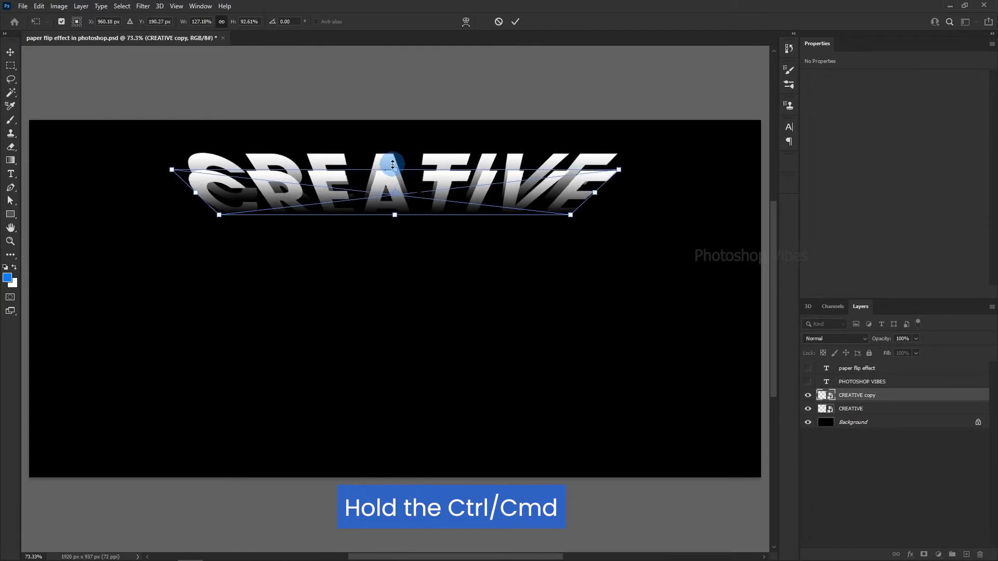
key(Return)
drag(387, 175, 387, 191)
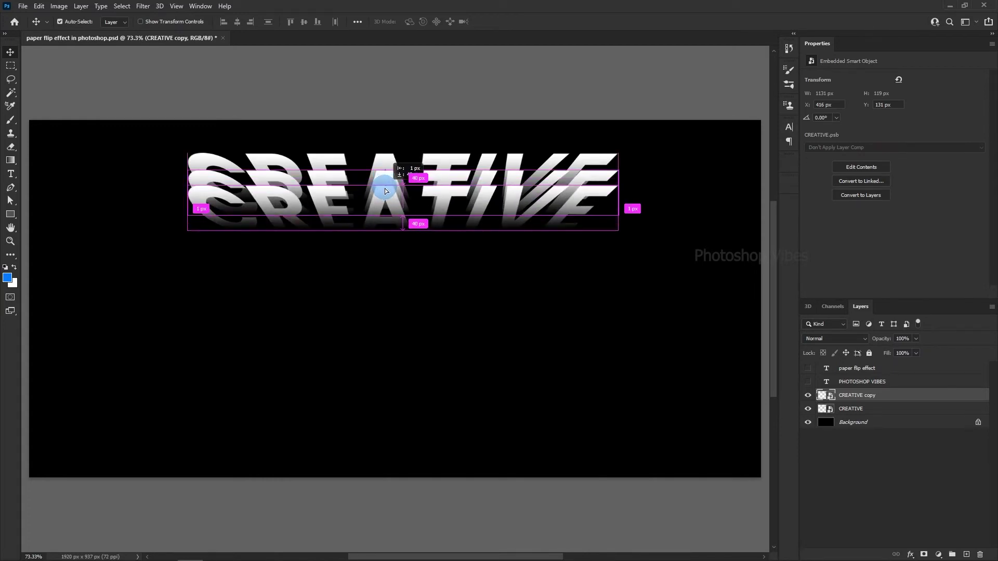
Make CREATIVE copy 2, squash it flatter in perspective, and move it lower.
key(ctrl+j)
key(ctrl+t)
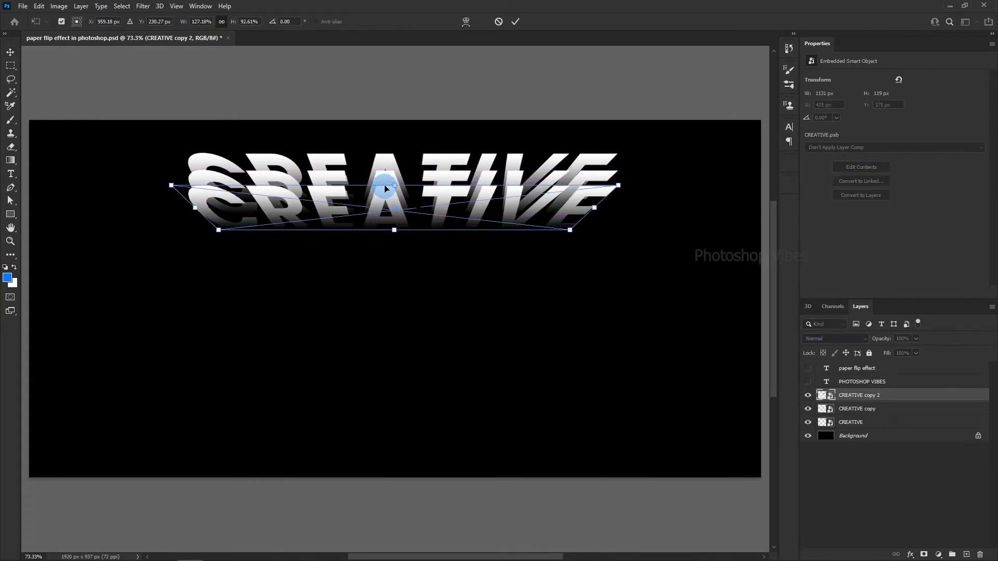
drag(394, 188, 394, 195)
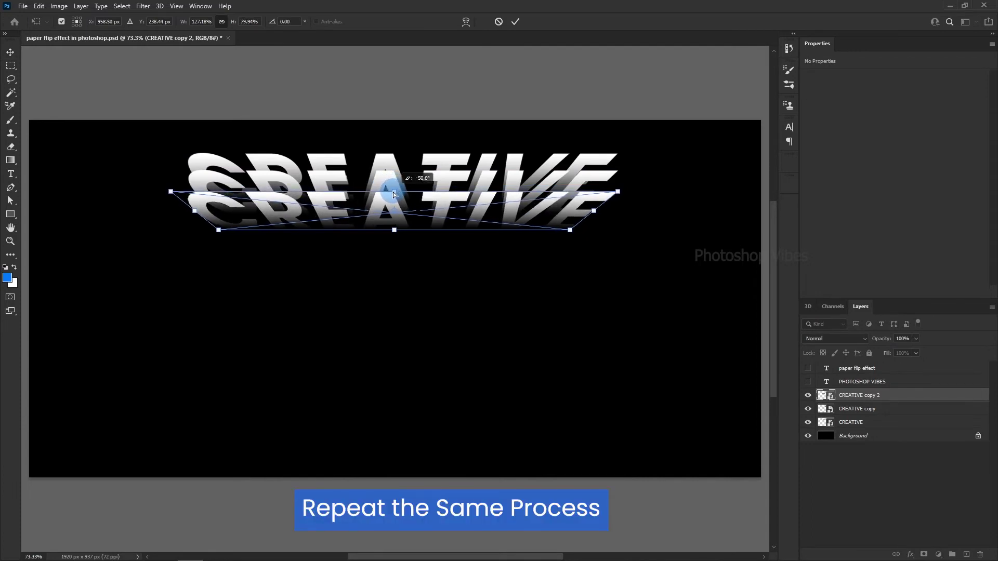
click(515, 21)
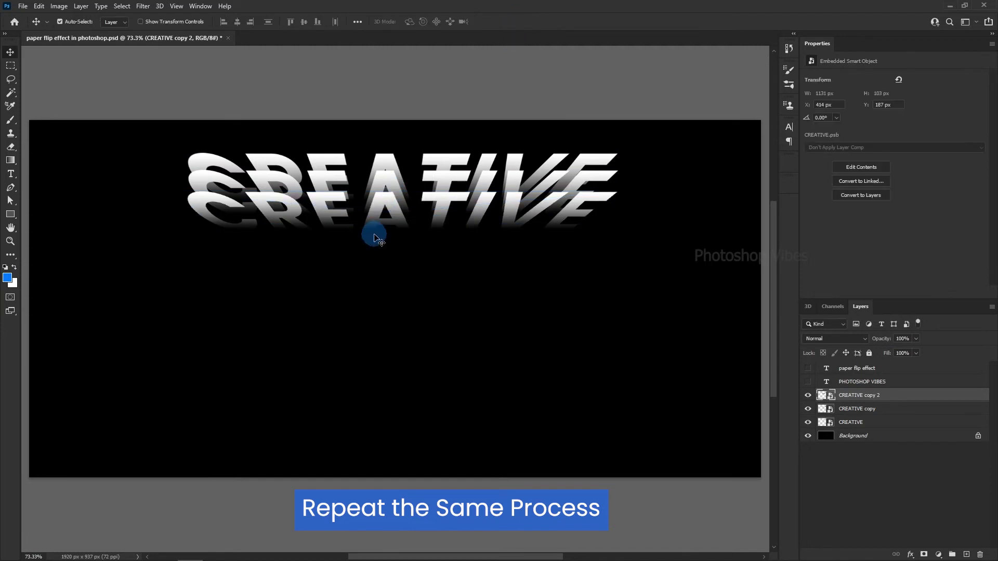
drag(390, 200, 385, 214)
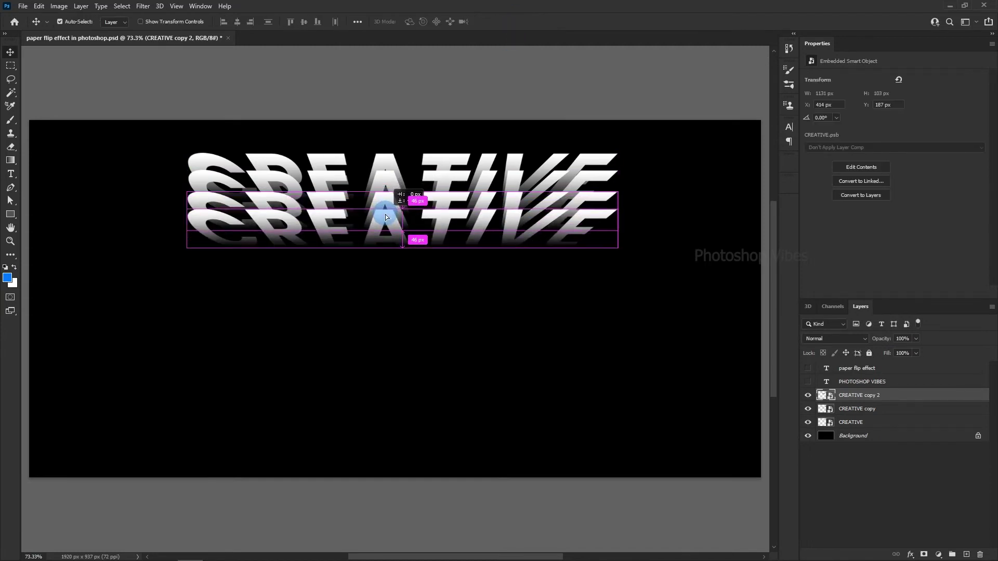
Create CREATIVE copies 3 and 4, each squashed even flatter.
key(ctrl+j)
key(ctrl+t)
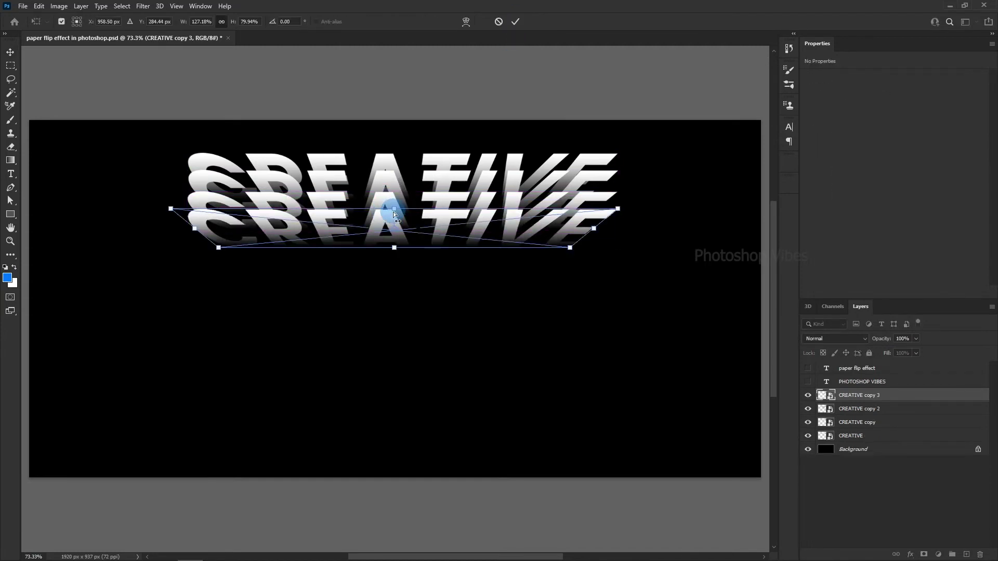
mouse_move(394, 213)
mouse_down()
mouse_move(385, 237)
mouse_move(393, 238)
mouse_up()
key(Return)
key(ctrl+t)
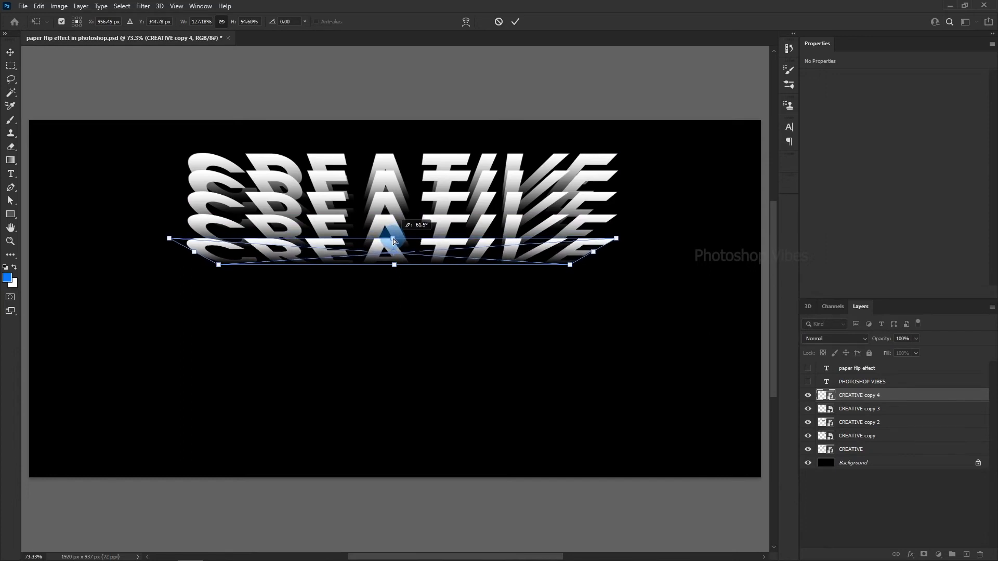
key(Return)
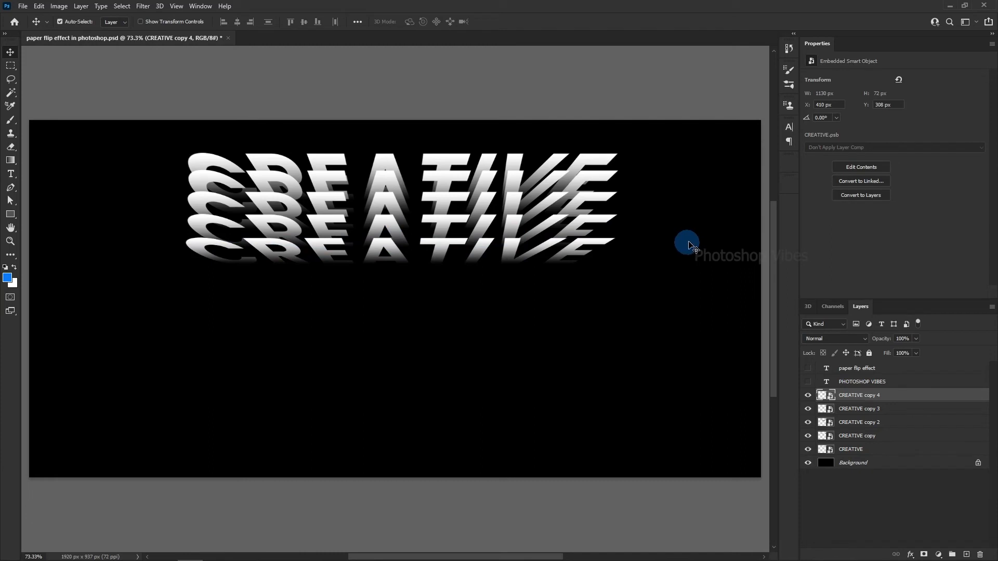
Group the five CREATIVE layers into Group 1, cancelling an accidental delete.
shift+click(860, 451)
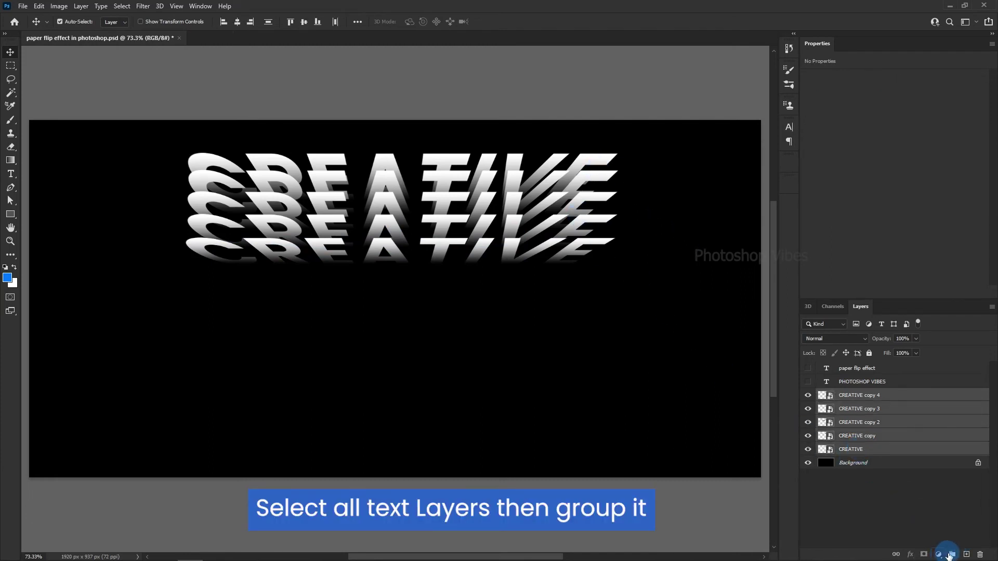
click(953, 553)
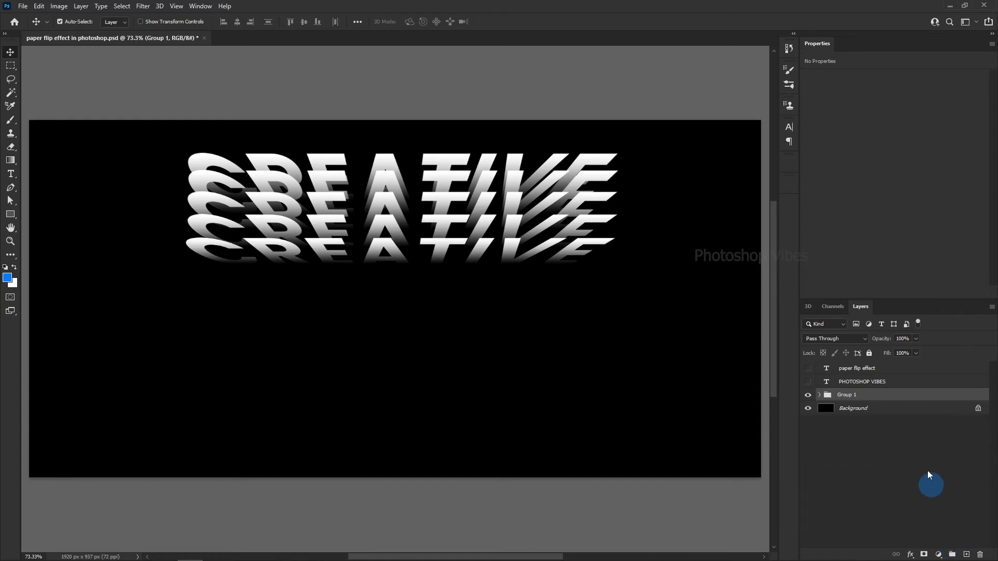
right_click(878, 400)
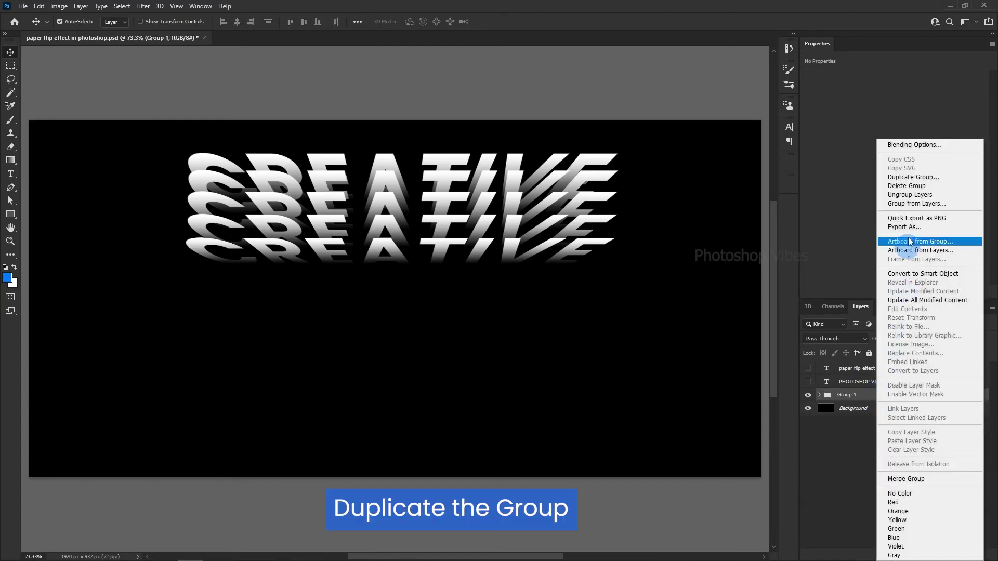
click(911, 186)
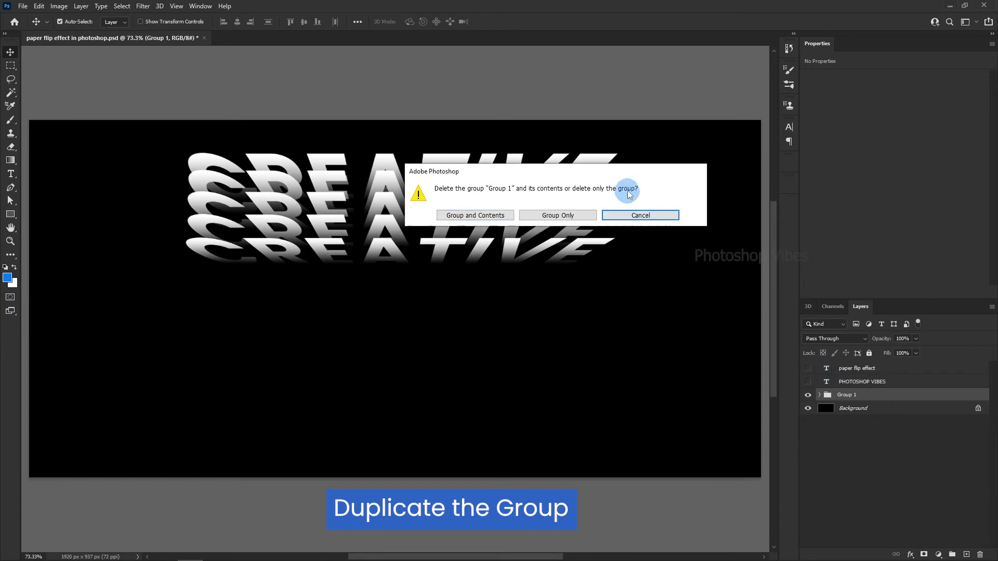
click(640, 215)
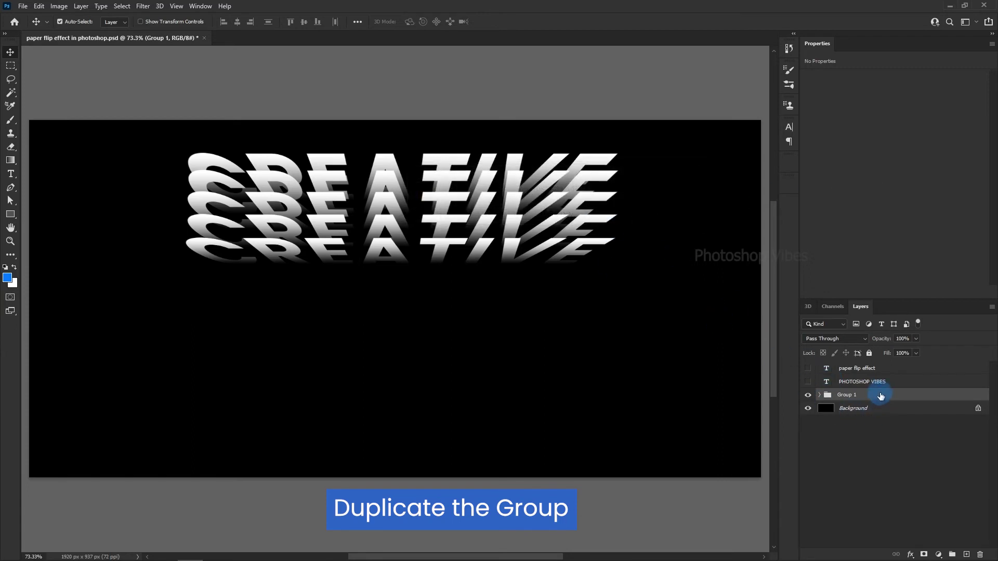
Duplicate Group 1 as Group 1 copy.
right_click(881, 396)
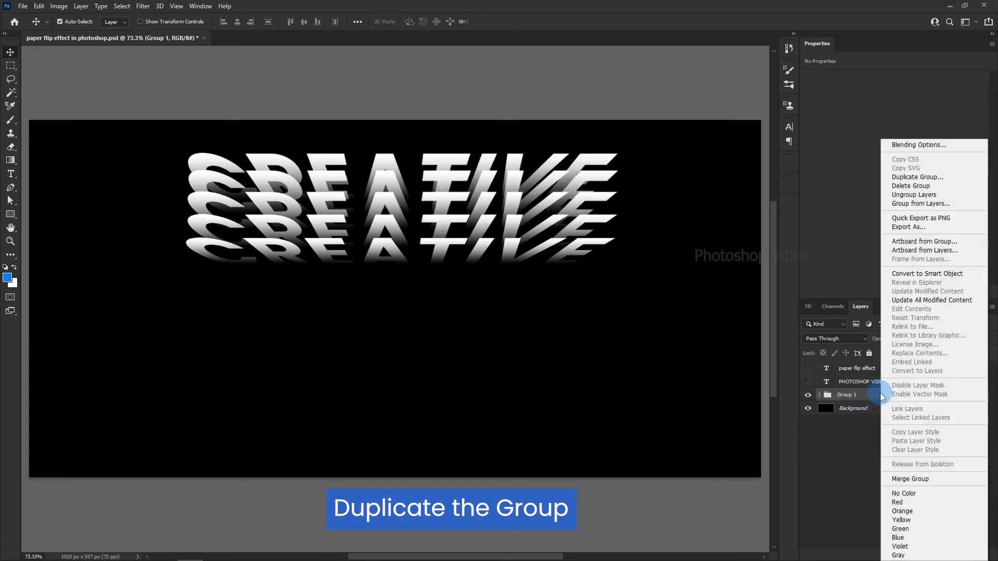
click(908, 179)
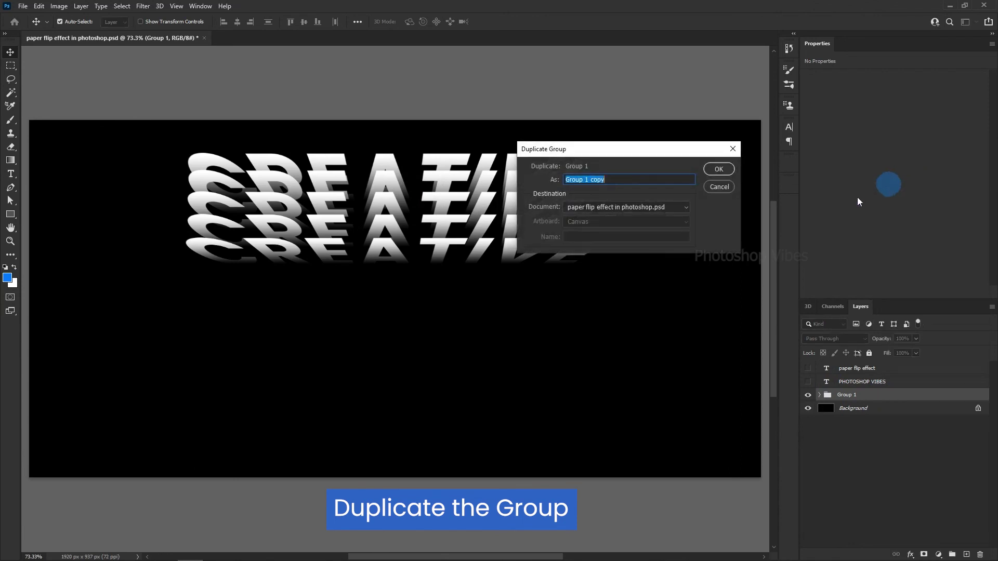
click(716, 169)
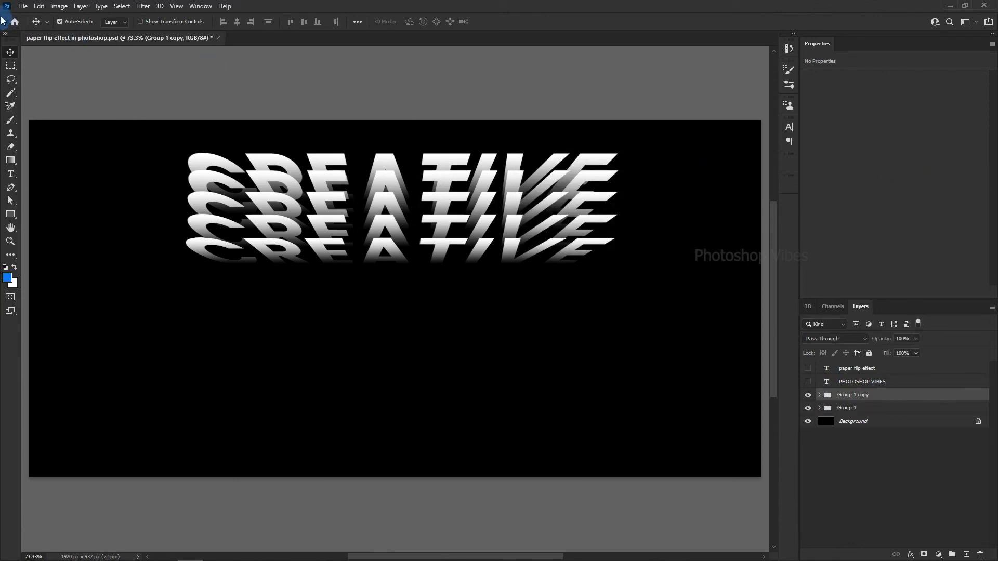
Flip Group 1 copy vertically and move it below the original CREATIVE stack as a reflection.
click(38, 7)
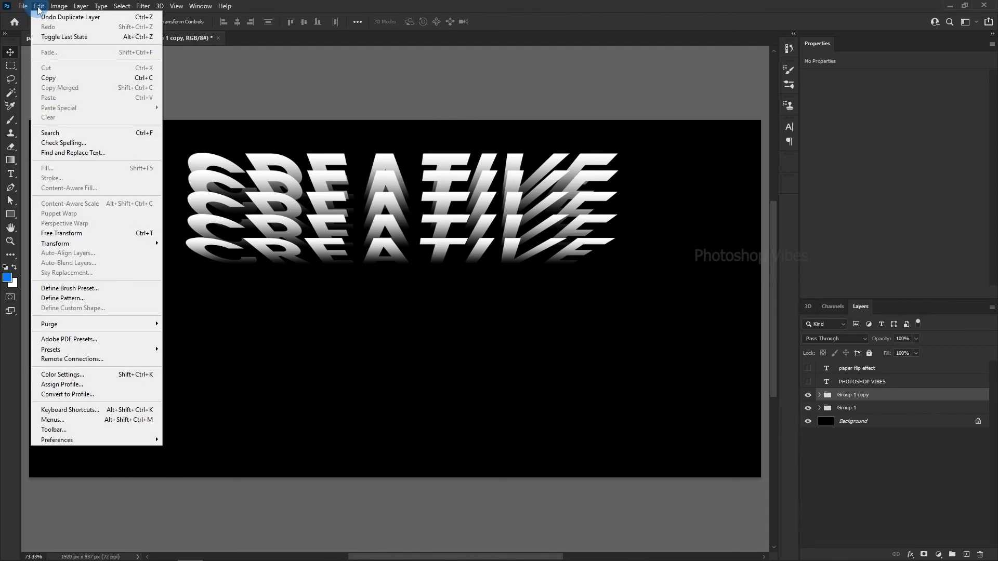
click(80, 238)
right_click(431, 188)
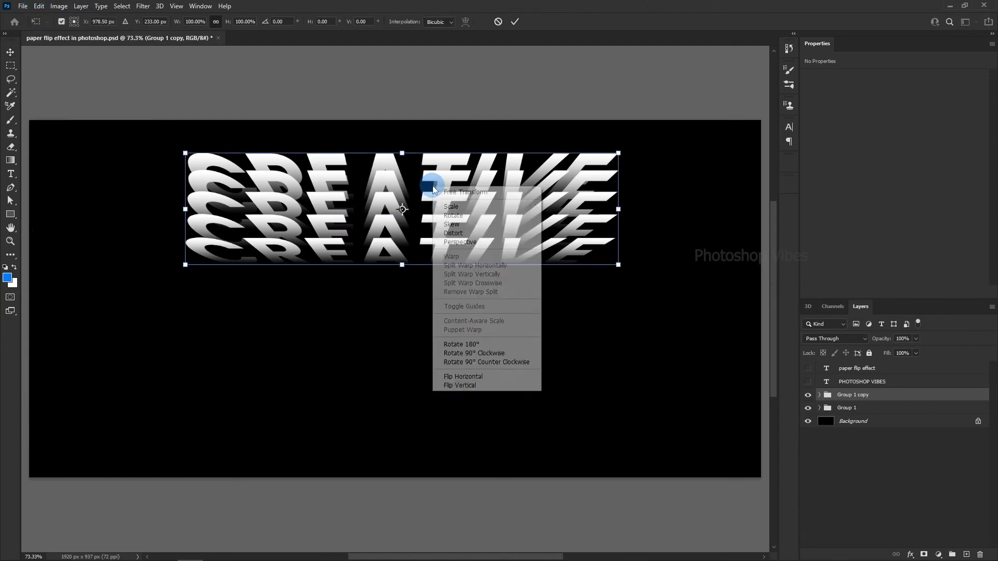
click(460, 386)
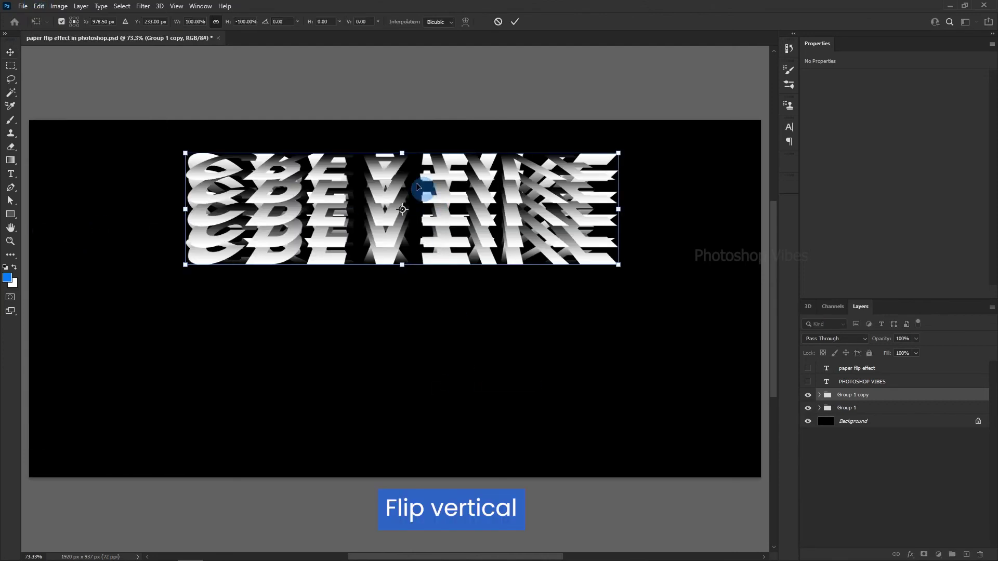
drag(384, 176, 381, 281)
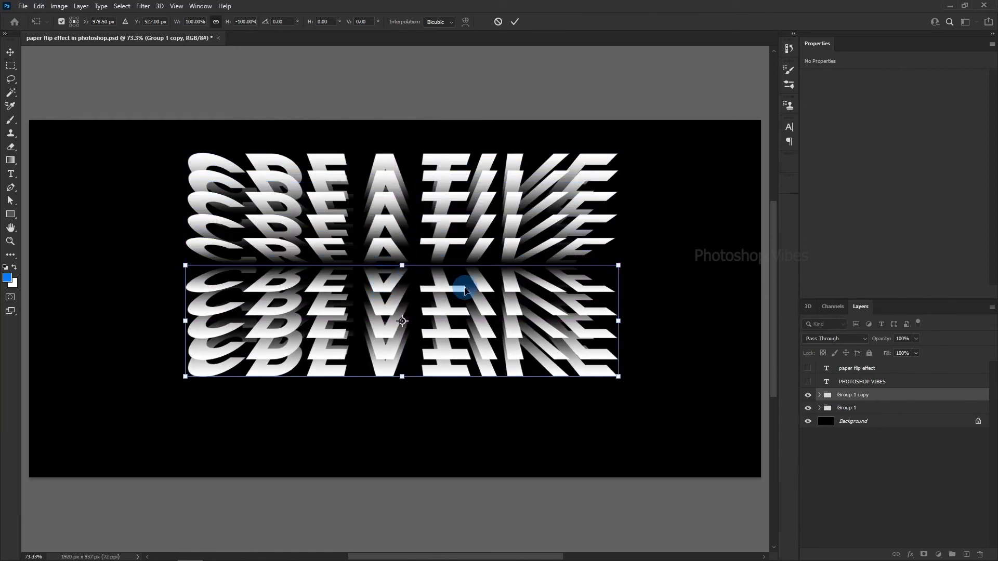
click(516, 22)
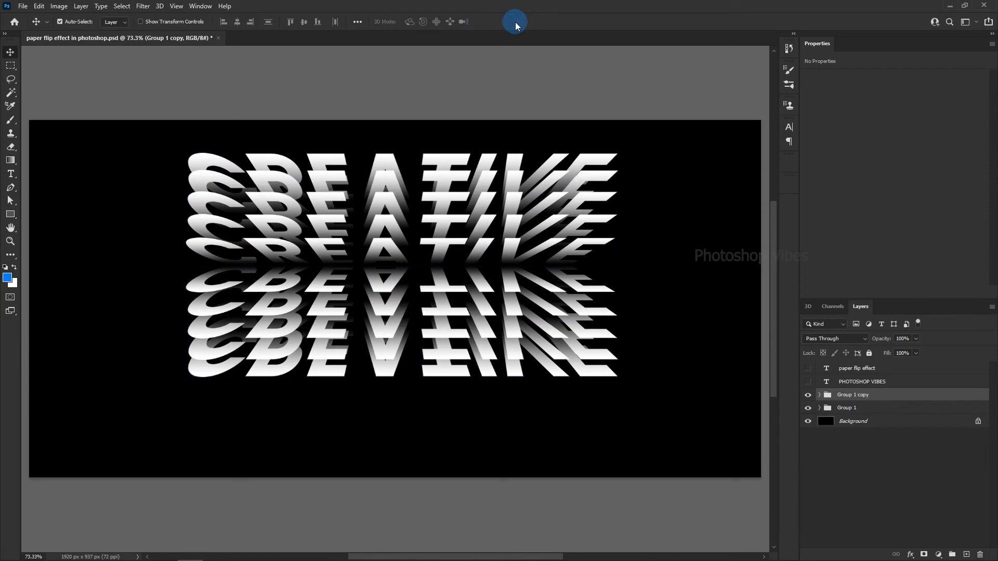
drag(834, 371, 840, 377)
Free-transform Group 1 and Group 1 copy together, moving the mirrored artwork down to centre it.
shift+click(854, 411)
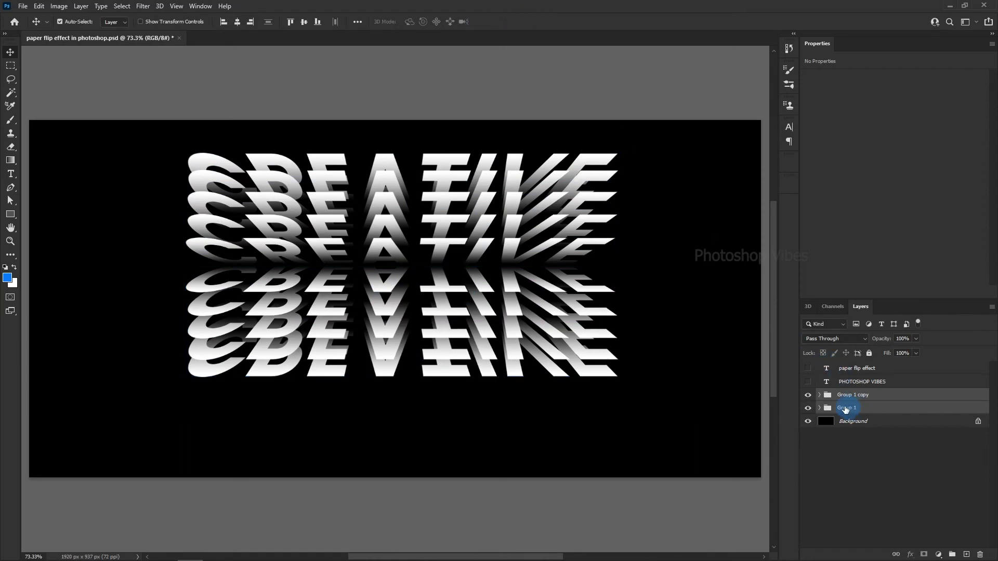
click(33, 6)
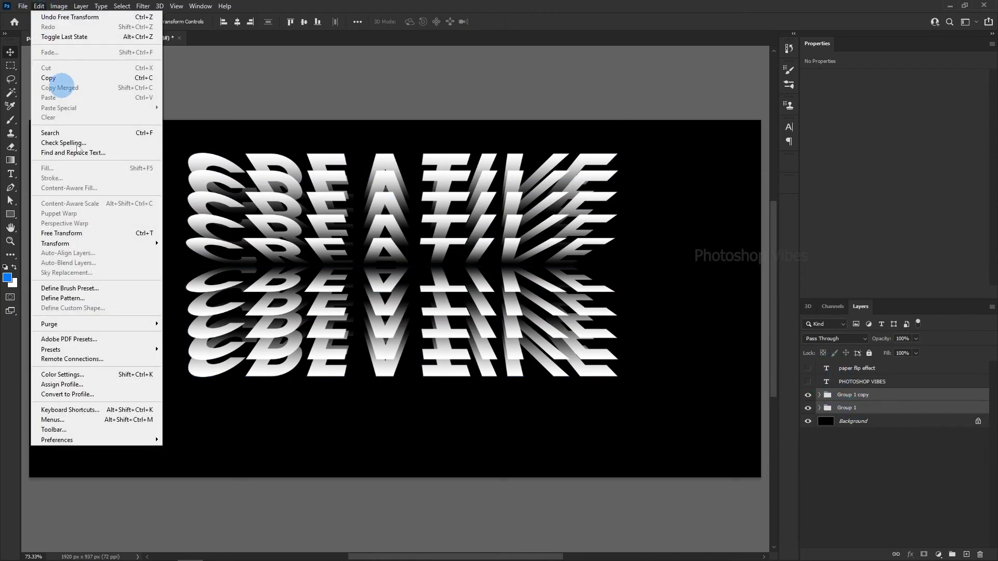
click(70, 227)
drag(380, 241, 370, 262)
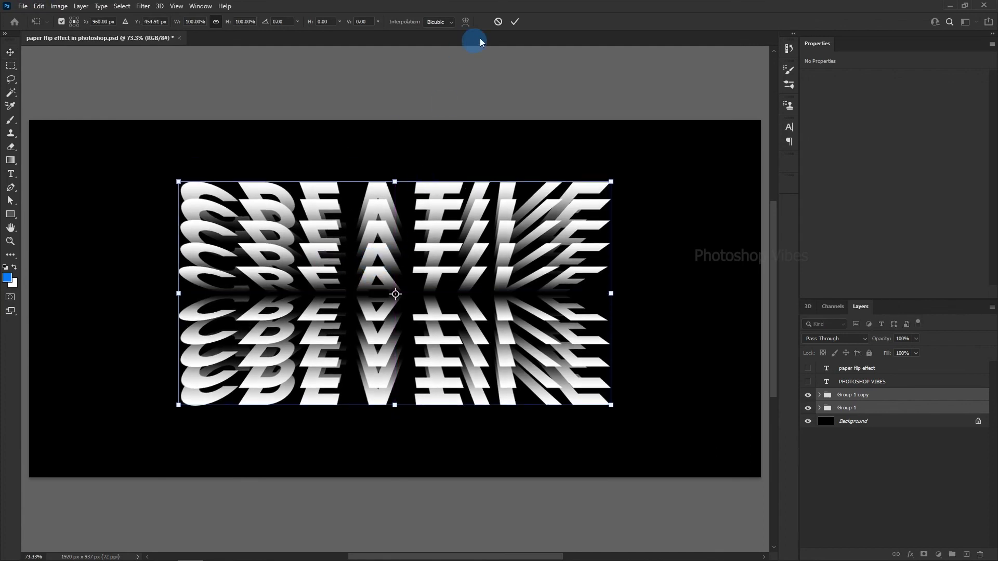
click(517, 22)
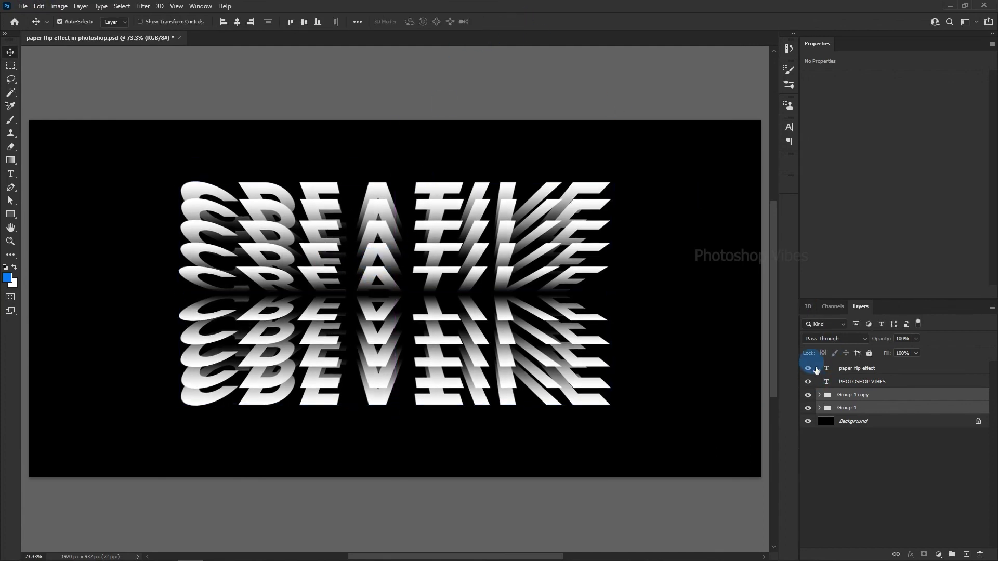